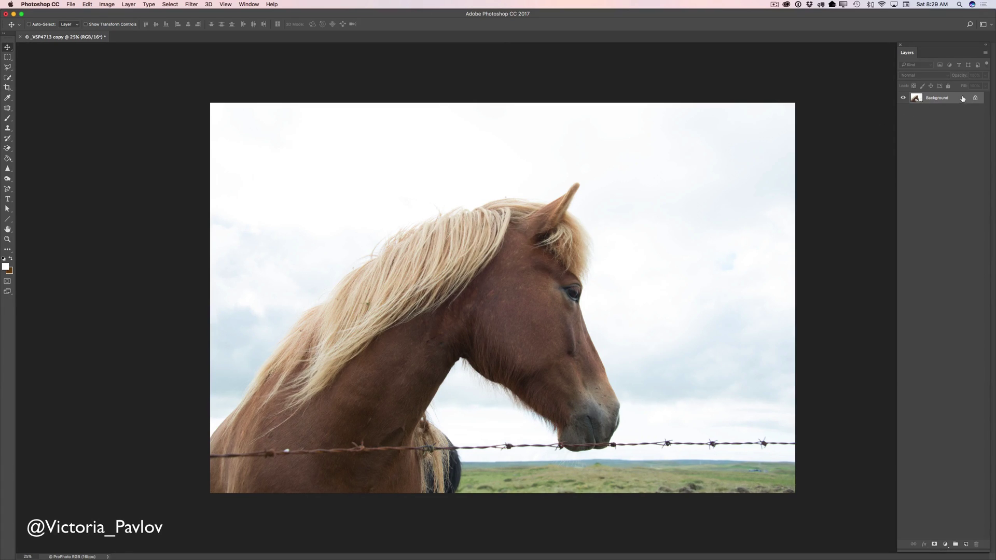
Duplicate the Background layer and enlarge the copy with Free Transform to about 123%, keeping its lower-left corner in place.
{"action": "left_click_drag", "start_coordinate": [957, 99], "coordinate": [967, 543]}
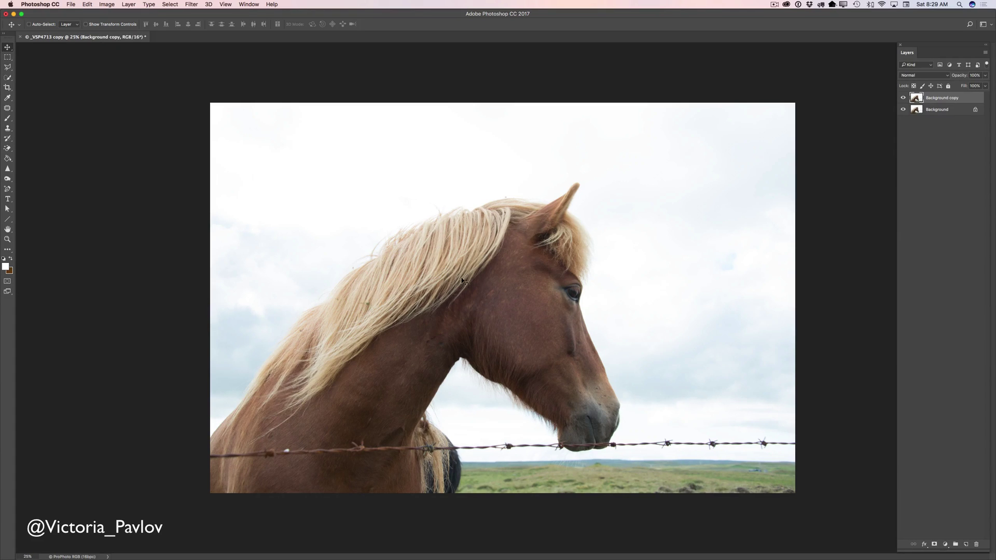
{"action": "left_click", "coordinate": [8, 239]}
{"action": "left_click_drag", "start_coordinate": [322, 267], "coordinate": [309, 267]}
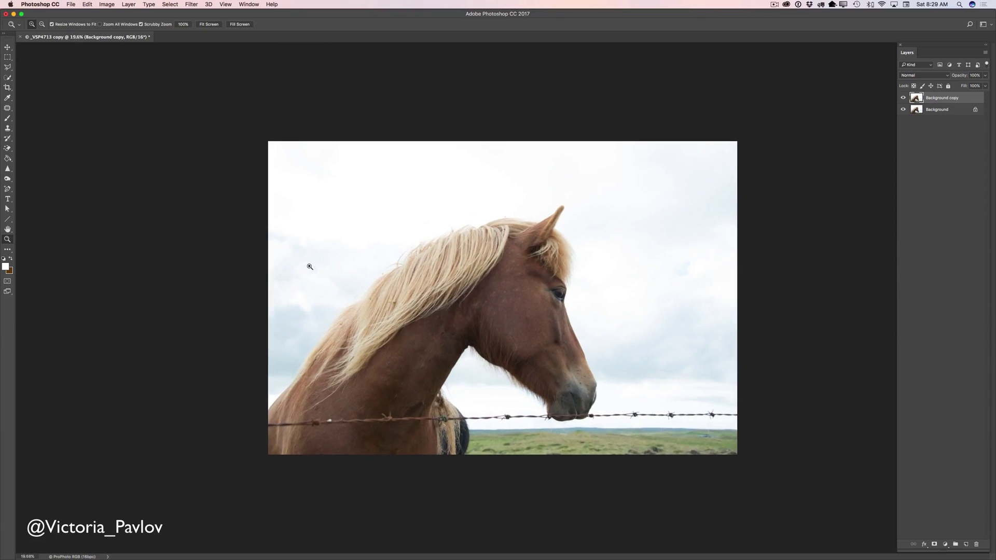
{"action": "left_click", "coordinate": [87, 4]}
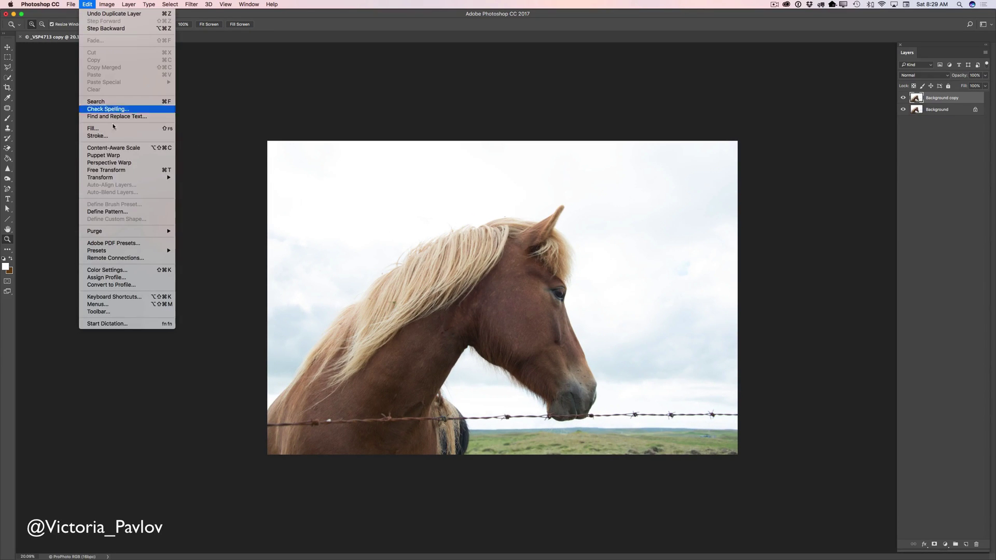
{"action": "left_click", "coordinate": [144, 171]}
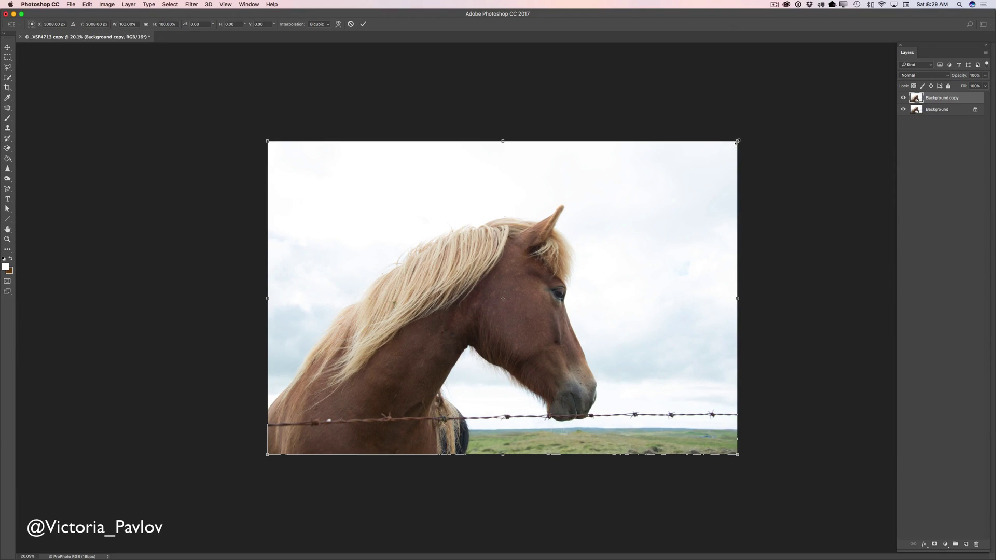
{"action": "left_click_drag", "start_coordinate": [738, 140], "coordinate": [850, 73]}
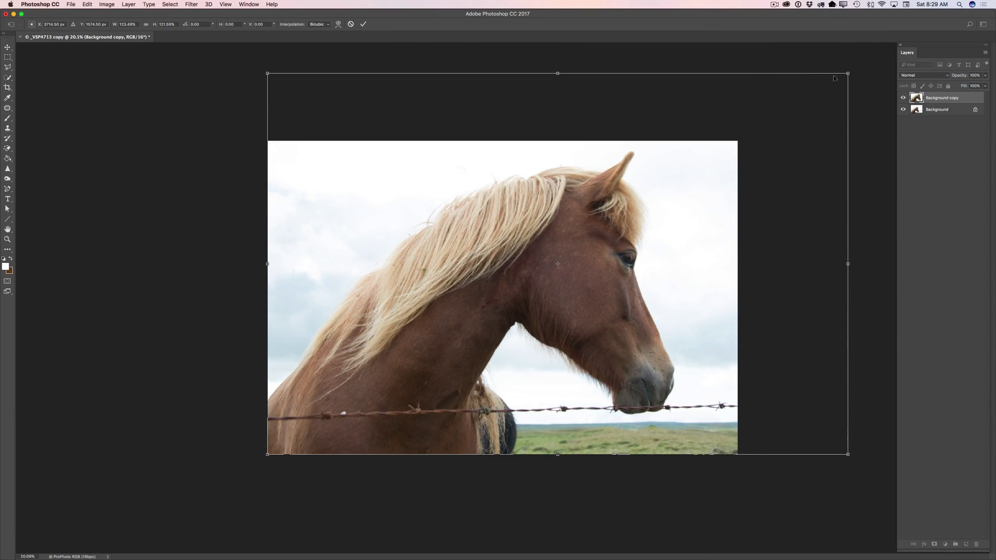
{"action": "left_click", "coordinate": [363, 24]}
{"action": "key", "text": "z"}
{"action": "left_click_drag", "start_coordinate": [594, 261], "coordinate": [604, 266]}
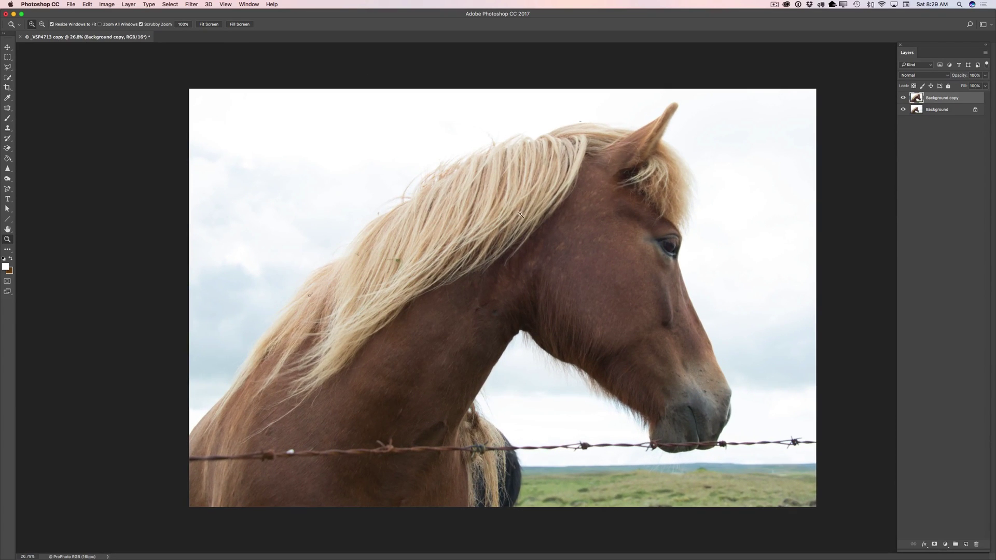
Start a Camera Raw Filter on the copy with Exposure -0.90, Contrast +27, Highlights -28, Shadows -4 and Whites -18.
{"action": "left_click", "coordinate": [192, 5]}
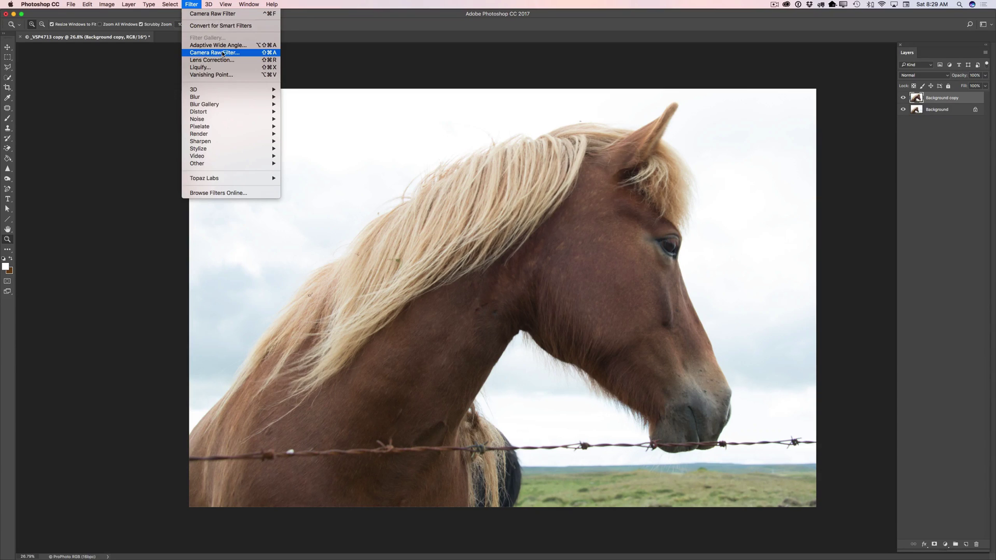
{"action": "left_click", "coordinate": [223, 53]}
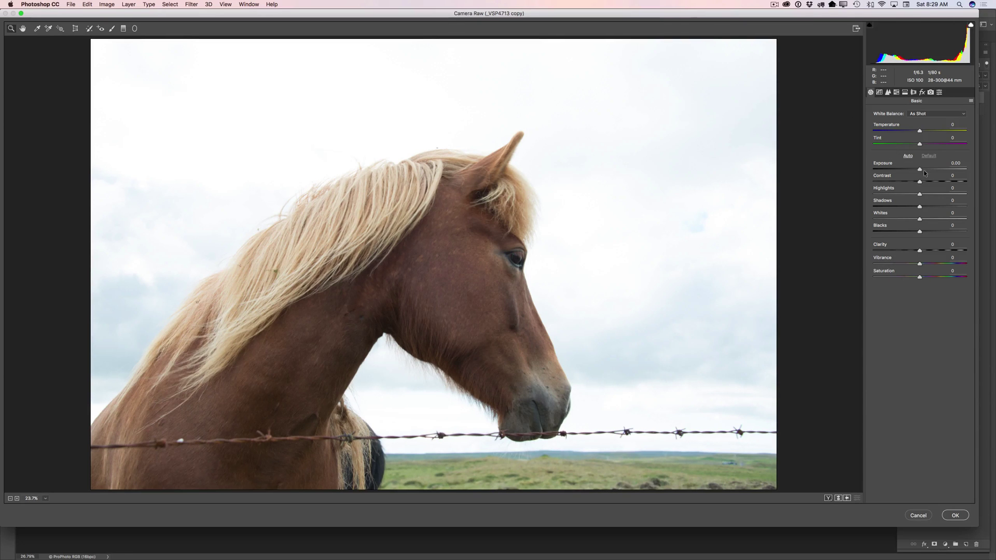
{"action": "left_click_drag", "start_coordinate": [920, 171], "coordinate": [912, 223]}
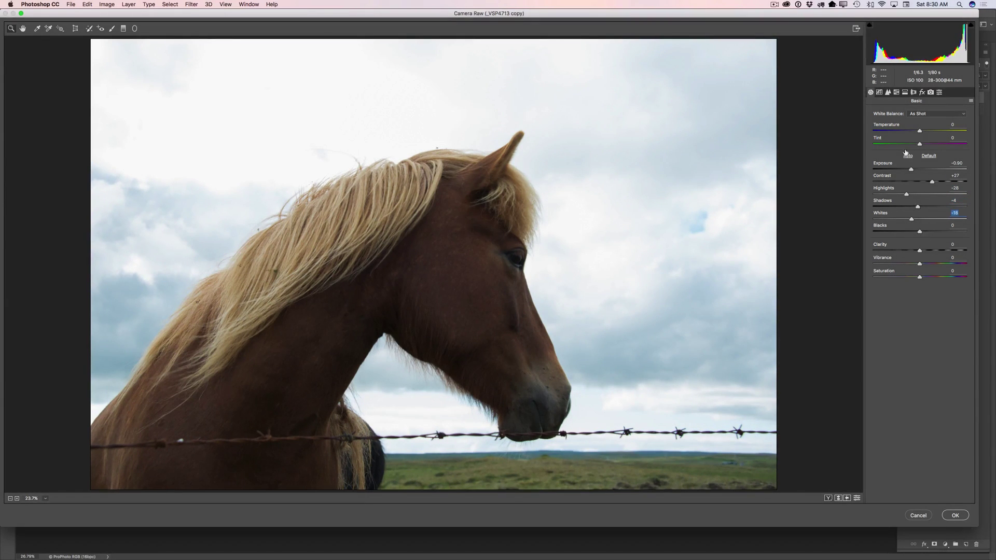
Adjust the parametric tone curve to Highlights -17, Lights +28, Darks +26 and Shadows +12.
{"action": "left_click", "coordinate": [880, 93]}
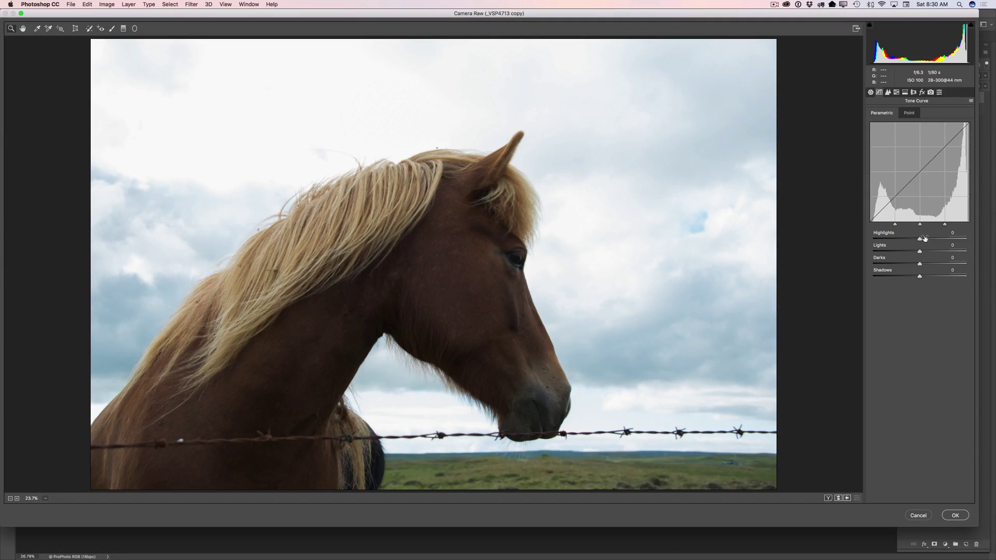
{"action": "left_click_drag", "start_coordinate": [919, 239], "coordinate": [932, 264]}
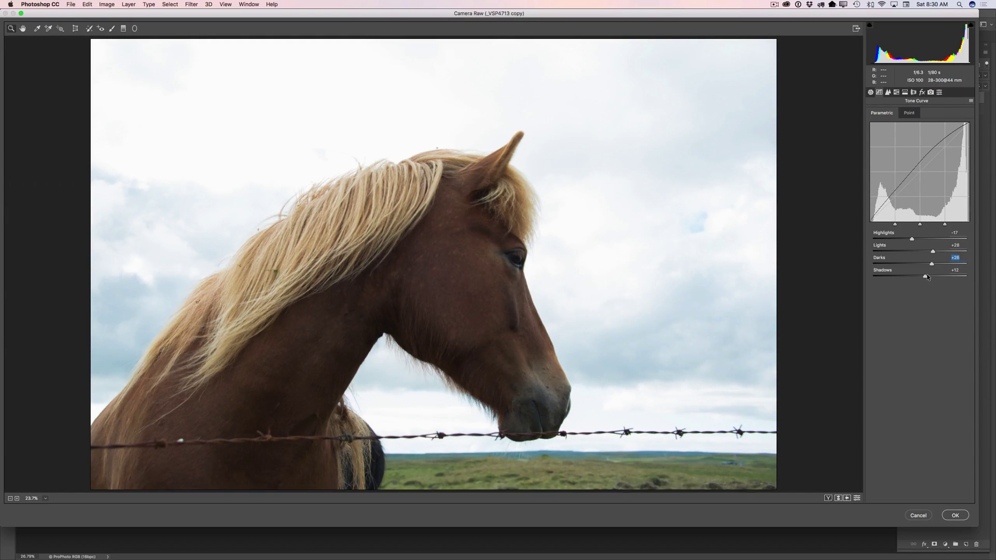
{"action": "left_click", "coordinate": [927, 275]}
Set the Basic Exposure to -0.45, apply the Camera Raw edits, and compare the edited copy with the original layer.
{"action": "left_click", "coordinate": [871, 93]}
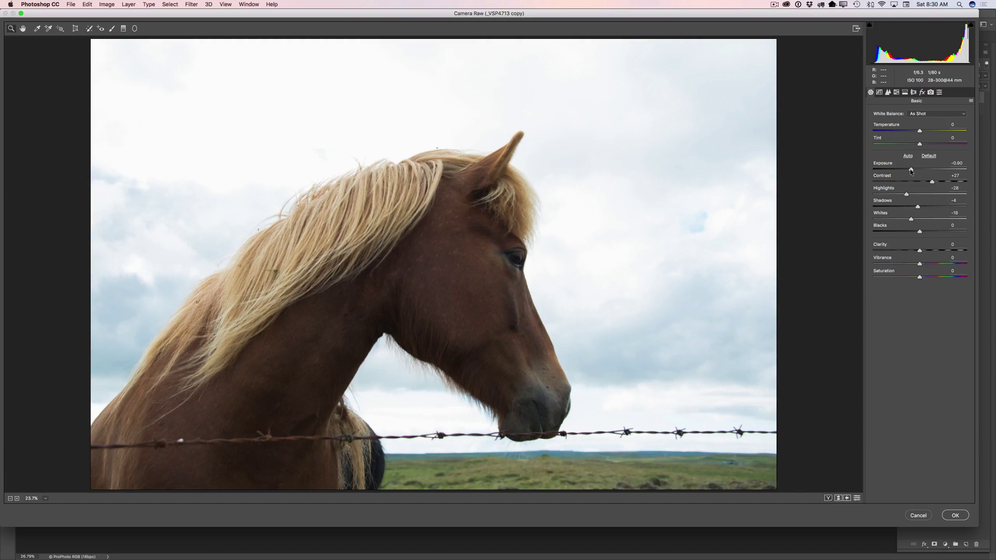
{"action": "left_click_drag", "start_coordinate": [912, 169], "coordinate": [915, 170]}
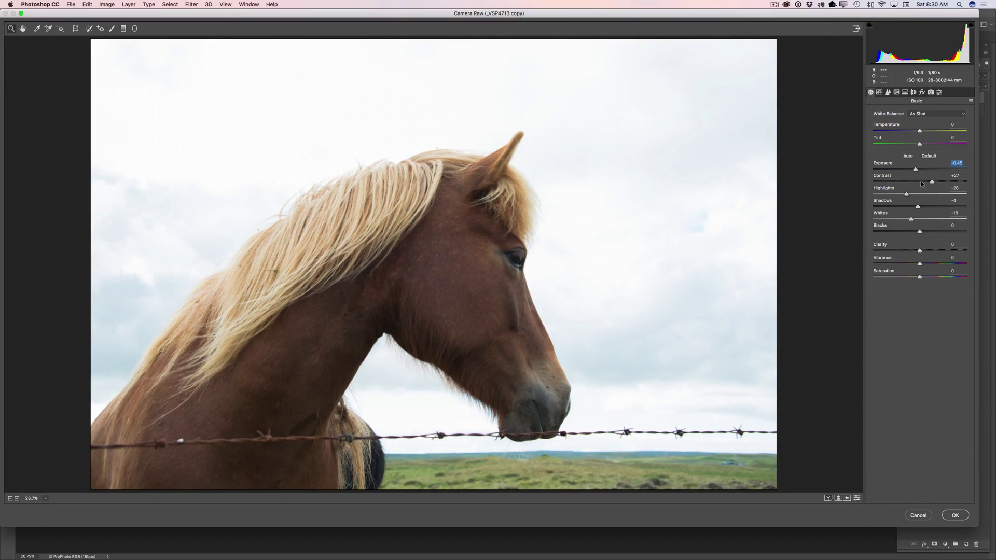
{"action": "left_click", "coordinate": [955, 515]}
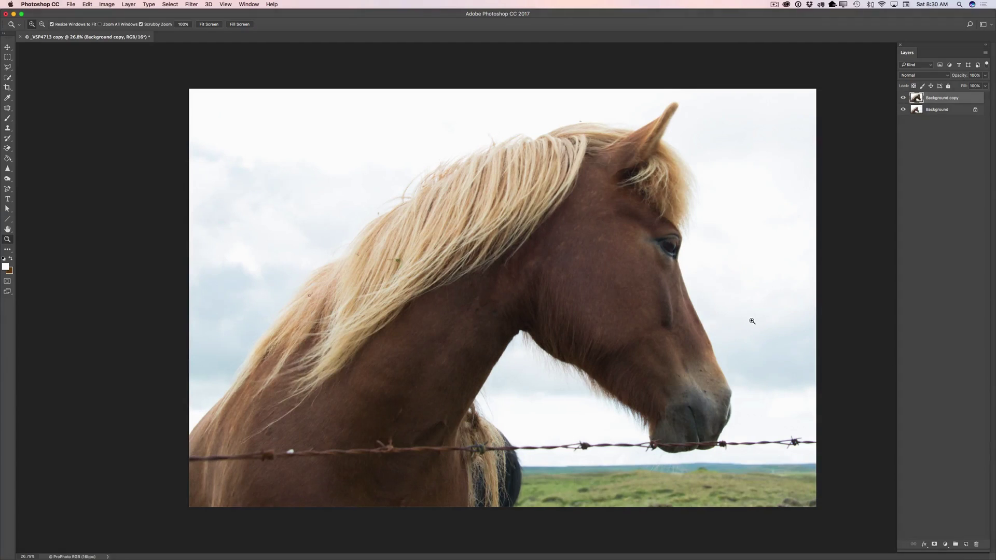
{"action": "left_click", "coordinate": [903, 98]}
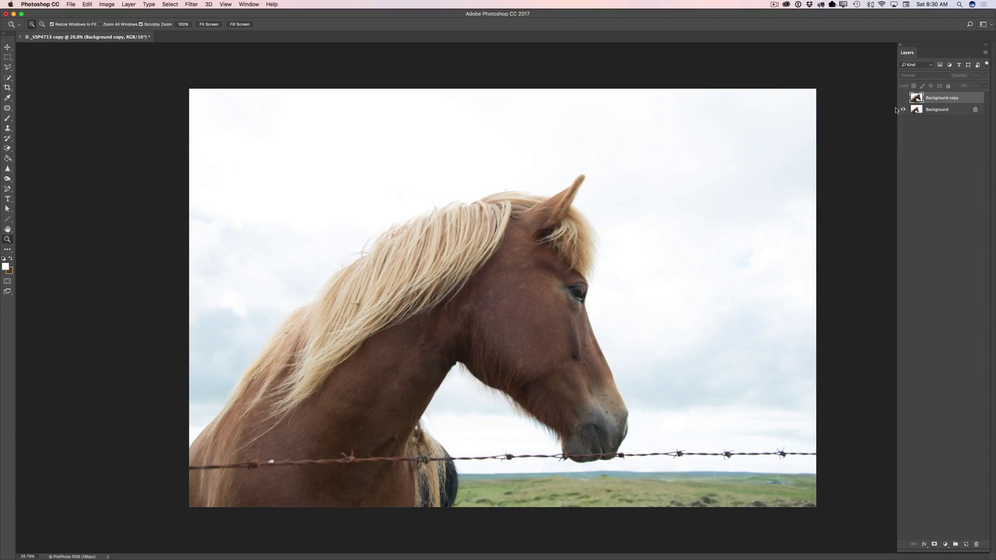
{"action": "left_click", "coordinate": [904, 98]}
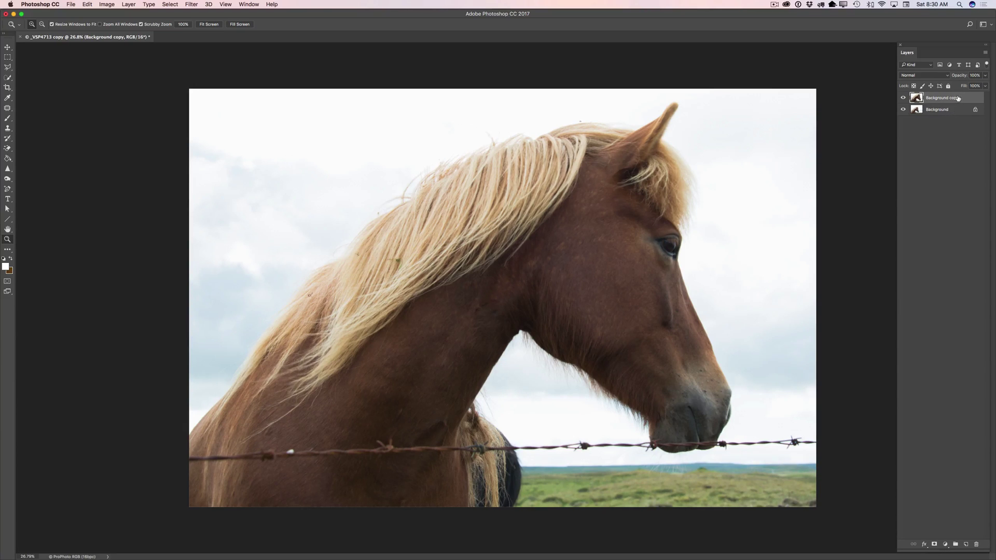
Duplicate the Background copy layer and set up the Clone Stamp with a soft 100 px brush at 0% hardness.
{"action": "left_click_drag", "start_coordinate": [958, 99], "coordinate": [966, 543]}
{"action": "left_click_drag", "start_coordinate": [310, 476], "coordinate": [326, 459]}
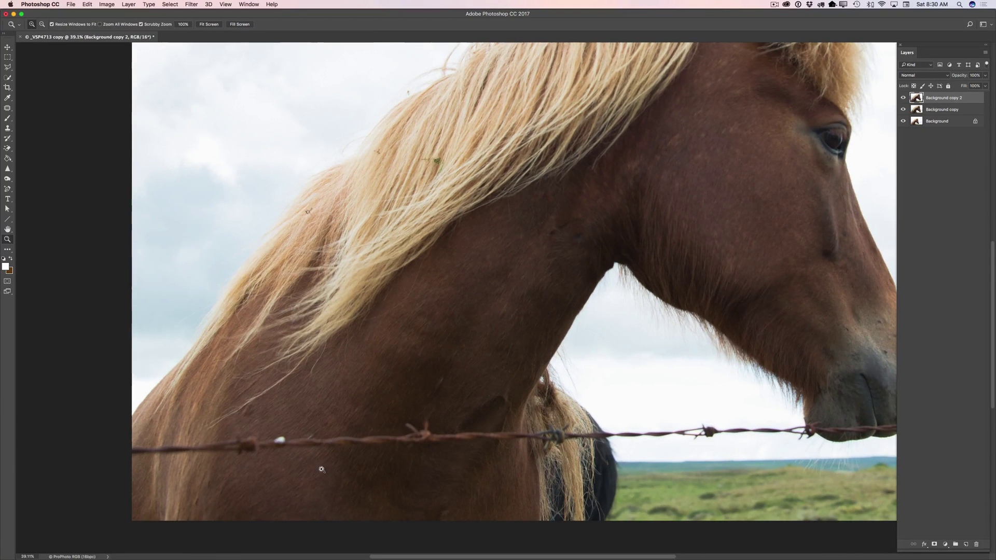
{"action": "left_click", "coordinate": [3, 128]}
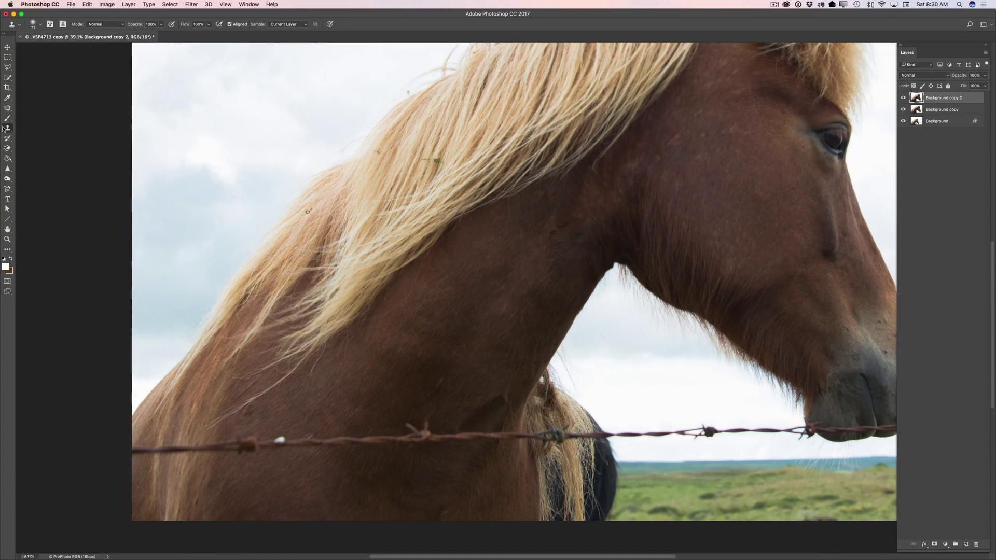
{"action": "right_click", "coordinate": [425, 341]}
{"action": "left_click_drag", "start_coordinate": [485, 363], "coordinate": [496, 364]}
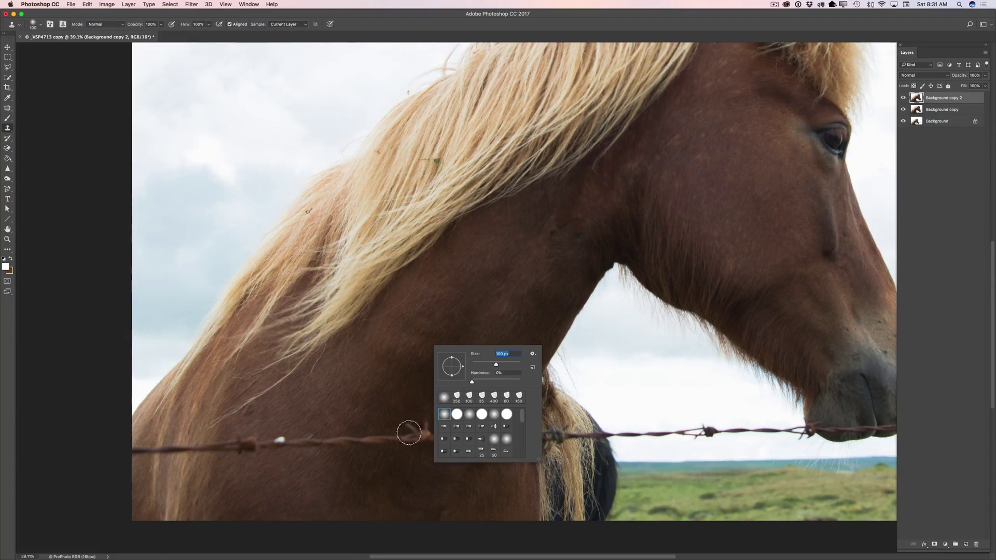
{"action": "left_click", "coordinate": [426, 412]}
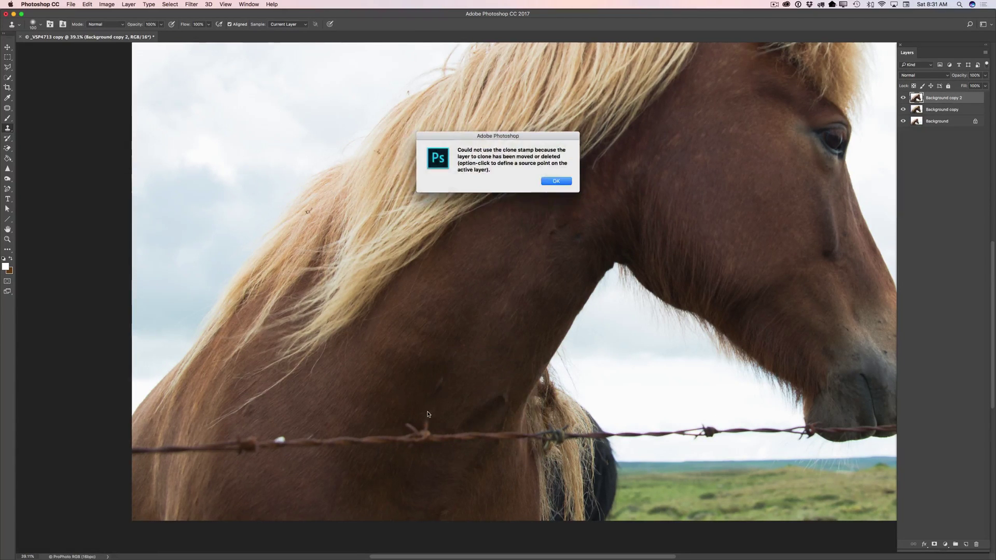
{"action": "left_click", "coordinate": [562, 183]}
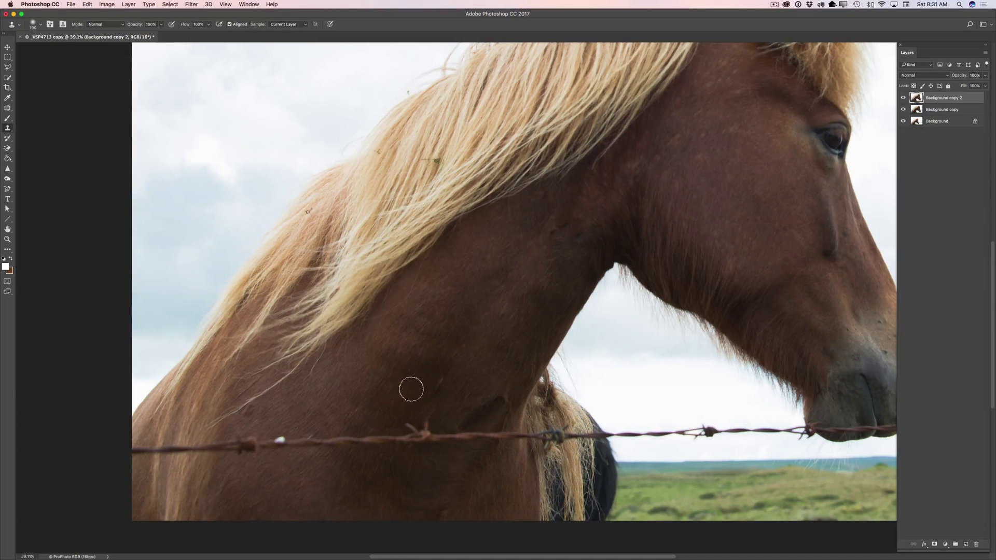
Clone brown fur over the wire on the horse's chest, from beside the middle barb to the mane strands, enlarging the brush on the way.
{"action": "left_click", "coordinate": [387, 405], "text": "alt"}
{"action": "mouse_move", "coordinate": [380, 433]}
{"action": "left_mouse_down"}
{"action": "mouse_move", "coordinate": [371, 442]}
{"action": "mouse_move", "coordinate": [389, 435]}
{"action": "left_mouse_up"}
{"action": "right_click", "coordinate": [441, 376]}
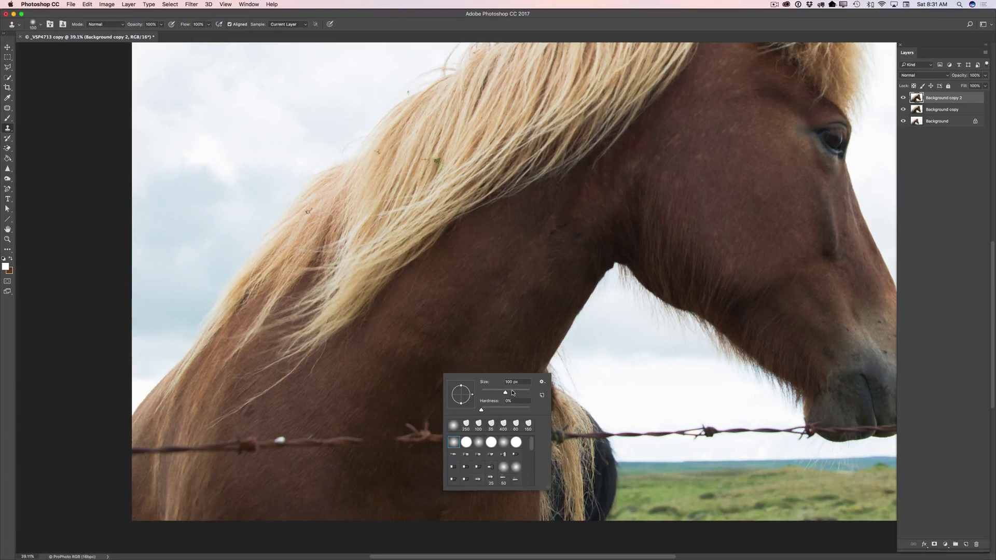
{"action": "left_click", "coordinate": [512, 392]}
{"action": "key", "text": "Return"}
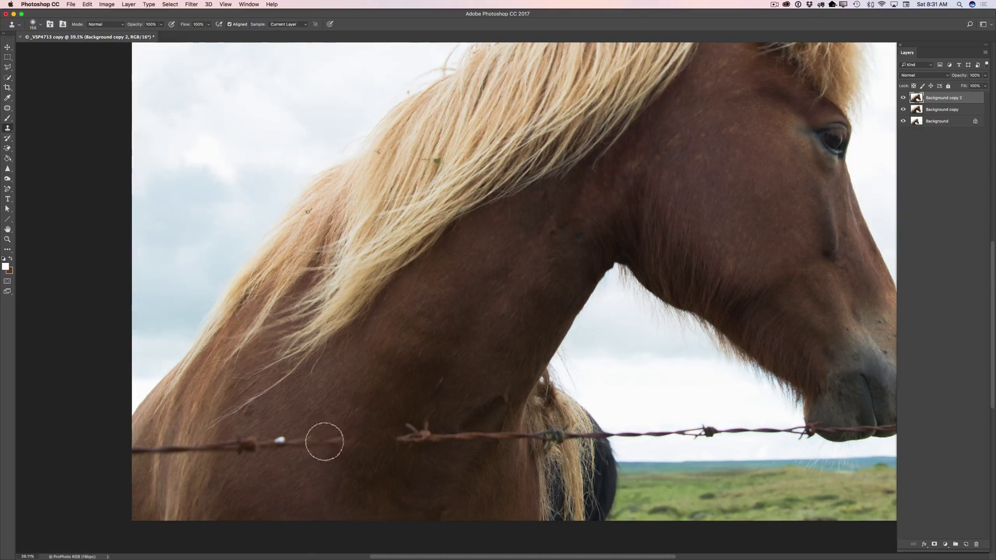
{"action": "mouse_move", "coordinate": [324, 441]}
{"action": "left_mouse_down"}
{"action": "mouse_move", "coordinate": [352, 443]}
{"action": "mouse_move", "coordinate": [300, 452]}
{"action": "mouse_move", "coordinate": [312, 439]}
{"action": "mouse_move", "coordinate": [289, 446]}
{"action": "mouse_move", "coordinate": [314, 453]}
{"action": "mouse_move", "coordinate": [302, 422]}
{"action": "mouse_move", "coordinate": [242, 446]}
{"action": "left_mouse_up"}
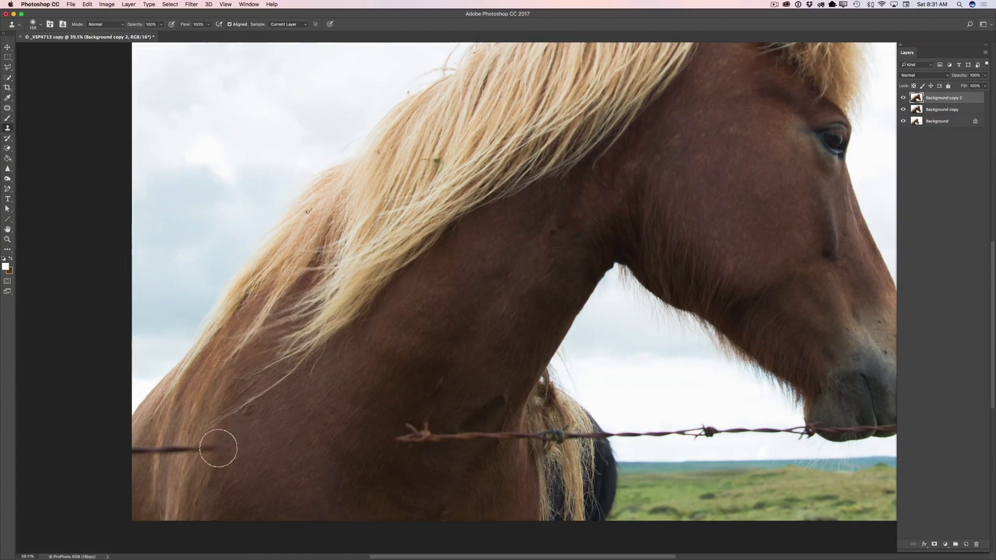
{"action": "left_click_drag", "start_coordinate": [207, 447], "coordinate": [213, 447]}
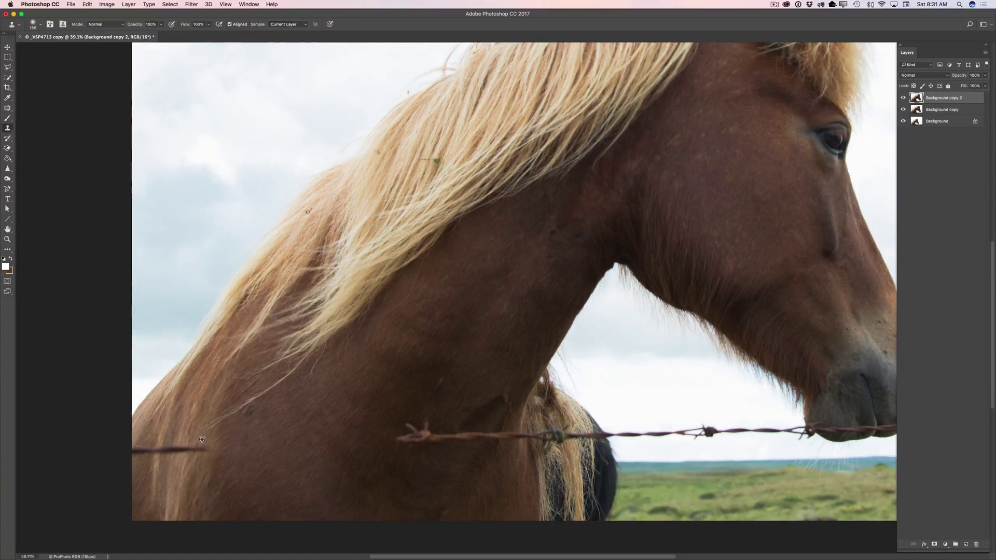
Clone nearby hair over the remaining wire across the lower mane strands up to the photo's left edge.
{"action": "left_click", "coordinate": [201, 439], "text": "alt"}
{"action": "mouse_move", "coordinate": [201, 451]}
{"action": "left_mouse_down"}
{"action": "mouse_move", "coordinate": [165, 452]}
{"action": "mouse_move", "coordinate": [183, 451]}
{"action": "mouse_move", "coordinate": [170, 461]}
{"action": "left_mouse_up"}
{"action": "left_click", "coordinate": [170, 441], "text": "alt"}
{"action": "left_click", "coordinate": [191, 439], "text": "alt"}
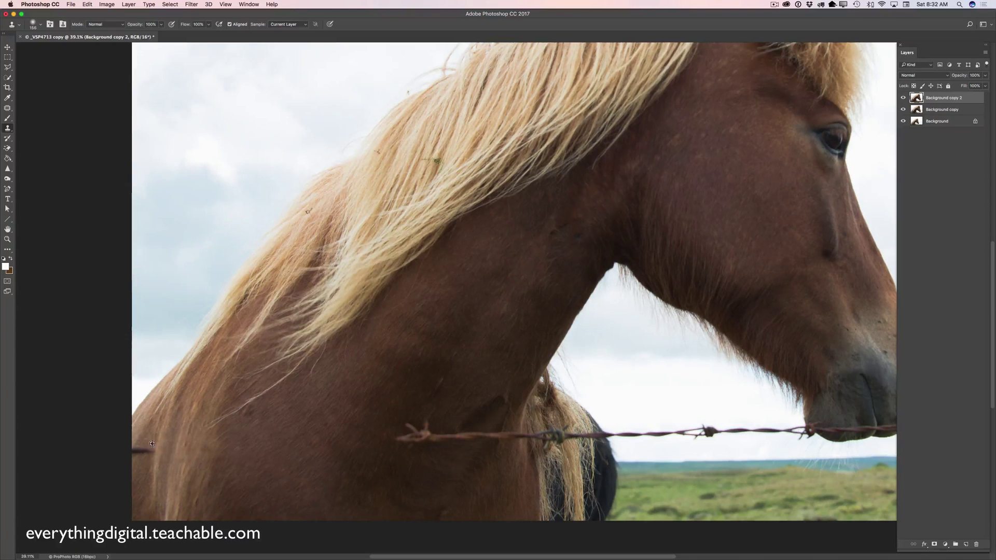
{"action": "left_click", "coordinate": [152, 444], "text": "alt"}
{"action": "left_click", "coordinate": [144, 453]}
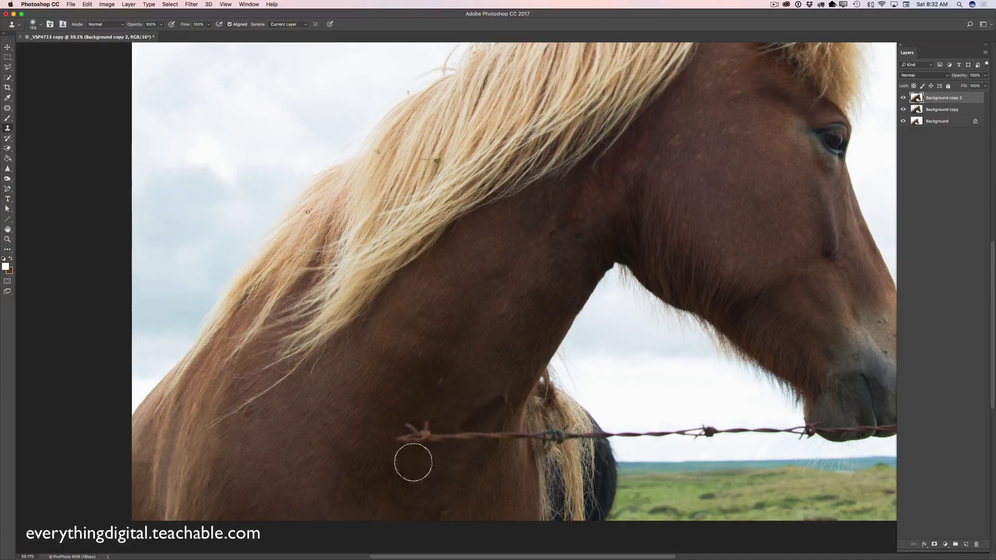
Clone fur sampled just below the wire over the chest barb and the adjoining stretch of wire.
{"action": "left_click", "coordinate": [394, 454], "text": "alt"}
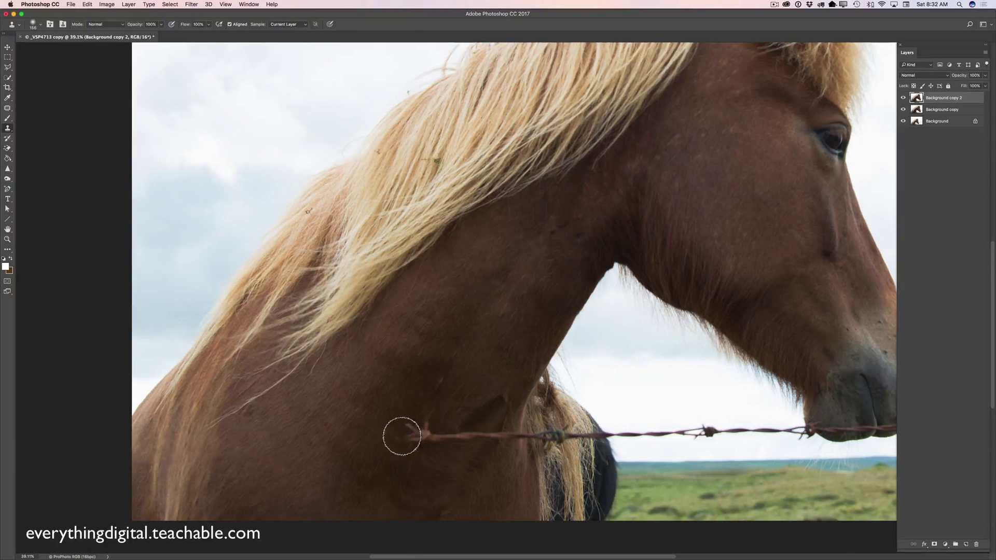
{"action": "mouse_move", "coordinate": [400, 431]}
{"action": "left_mouse_down"}
{"action": "mouse_move", "coordinate": [414, 432]}
{"action": "mouse_move", "coordinate": [409, 423]}
{"action": "mouse_move", "coordinate": [410, 436]}
{"action": "mouse_move", "coordinate": [396, 434]}
{"action": "mouse_move", "coordinate": [405, 422]}
{"action": "mouse_move", "coordinate": [430, 437]}
{"action": "left_mouse_up"}
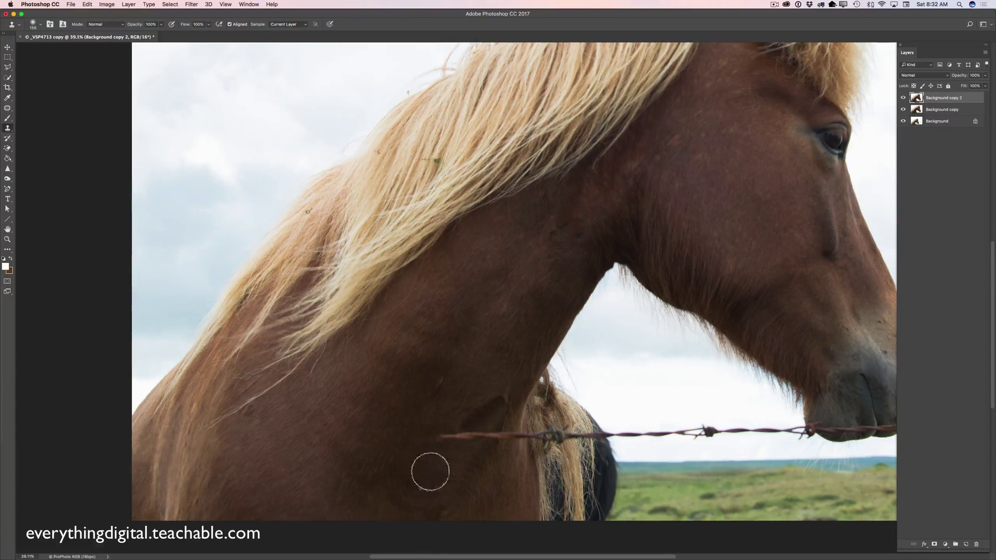
{"action": "left_click", "coordinate": [447, 448], "text": "alt"}
{"action": "left_click_drag", "start_coordinate": [438, 431], "coordinate": [476, 434]}
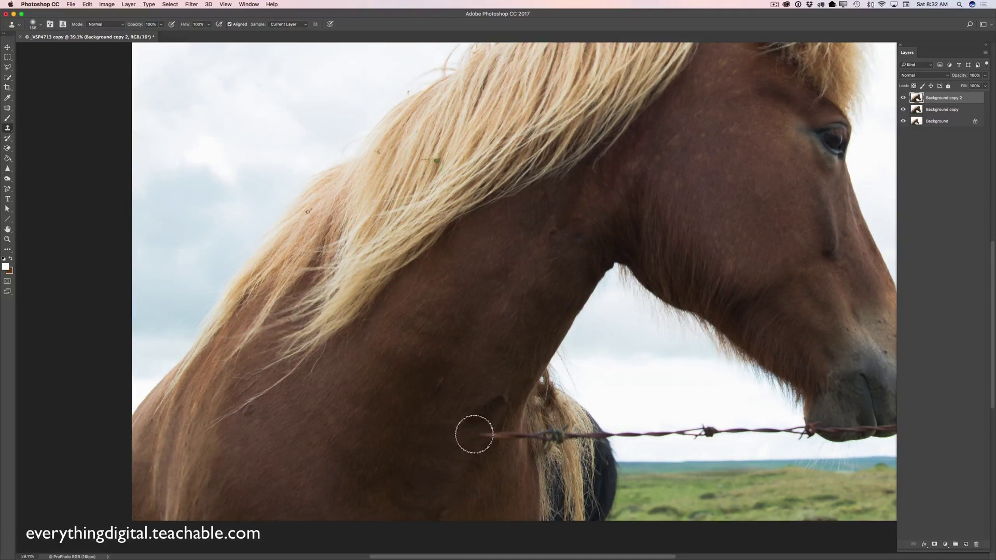
Clone fur over the wire up to the front edge of the horse's chest, undoing and redoing the stroke near that edge.
{"action": "left_click", "coordinate": [464, 498], "text": "alt"}
{"action": "left_click", "coordinate": [476, 437]}
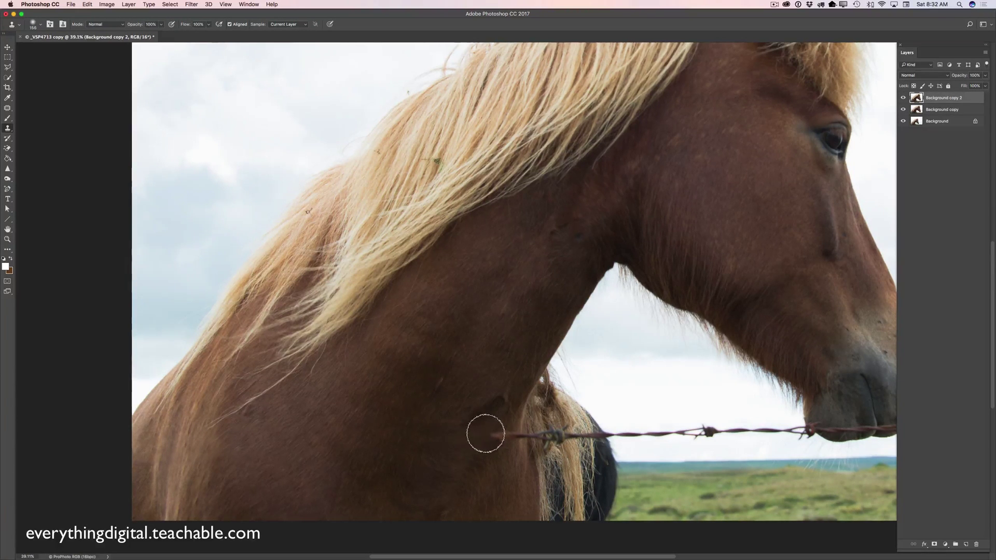
{"action": "left_click_drag", "start_coordinate": [490, 442], "coordinate": [494, 435]}
{"action": "left_click_drag", "start_coordinate": [511, 437], "coordinate": [506, 436]}
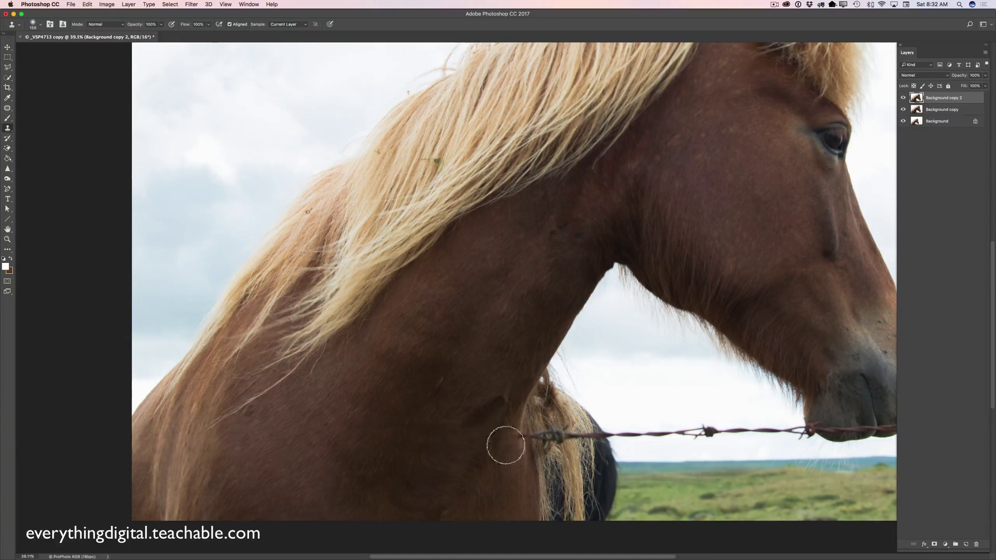
{"action": "key", "text": "super+z"}
{"action": "left_click", "coordinate": [520, 435]}
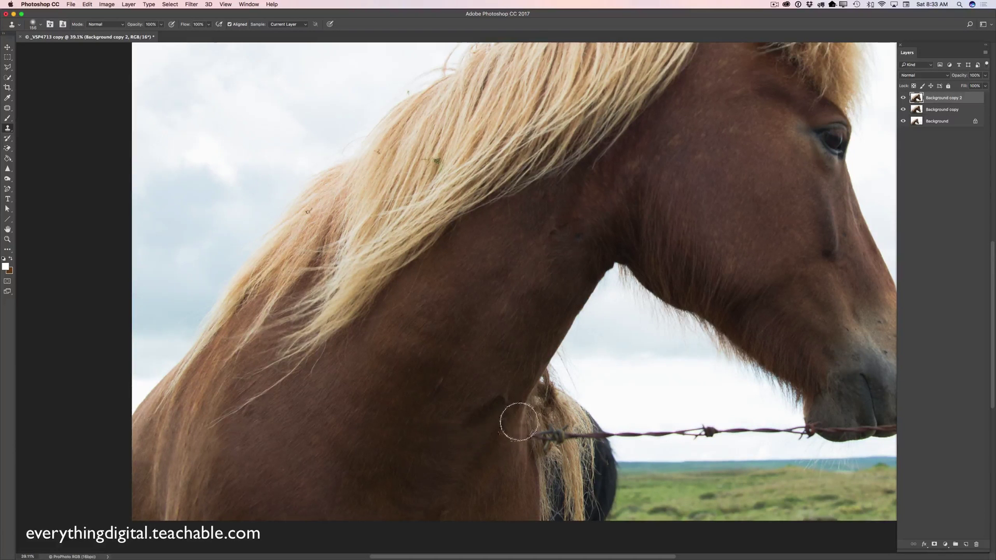
Clone blond hair over the barb and wire crossing the light hair behind the horse's chest.
{"action": "left_click", "coordinate": [570, 456], "text": "alt"}
{"action": "left_click", "coordinate": [564, 434]}
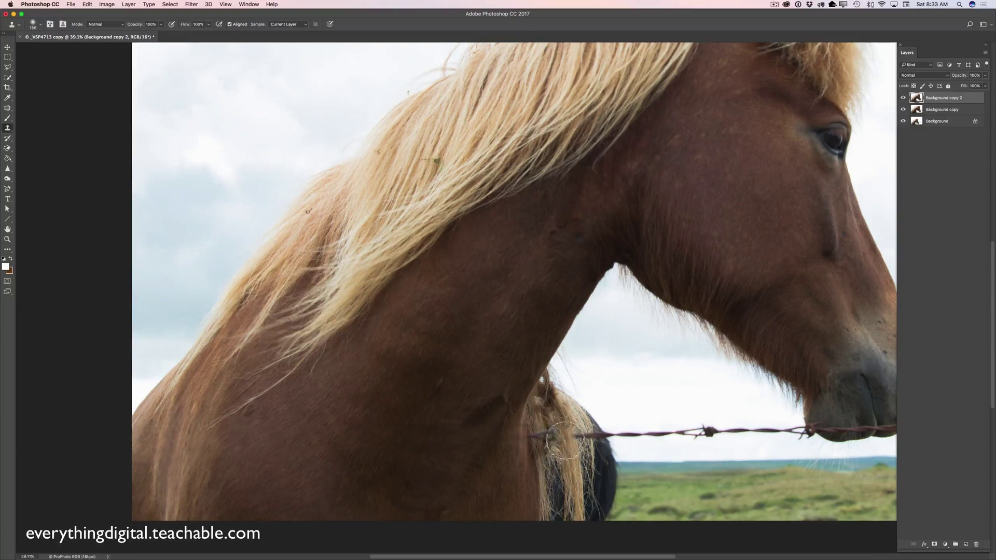
{"action": "left_click", "coordinate": [539, 449], "text": "alt"}
{"action": "mouse_move", "coordinate": [539, 448]}
{"action": "left_mouse_down"}
{"action": "mouse_move", "coordinate": [544, 415]}
{"action": "mouse_move", "coordinate": [540, 441]}
{"action": "left_mouse_up"}
{"action": "left_click", "coordinate": [544, 419], "text": "alt"}
{"action": "left_click_drag", "start_coordinate": [550, 434], "coordinate": [542, 441]}
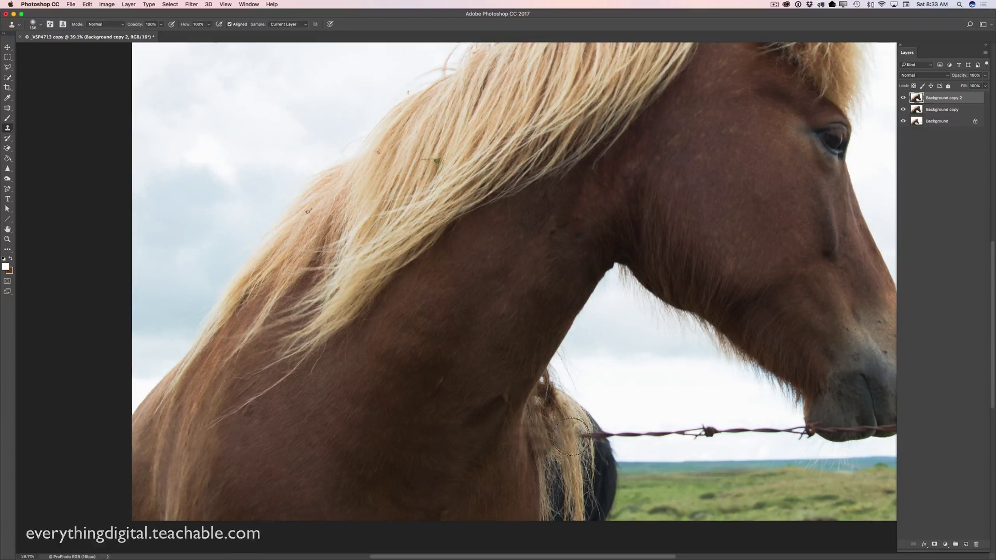
Clone over the remaining wire on the light hair behind the chest, and tidy the chest and rump edges with a 57 px brush.
{"action": "left_click", "coordinate": [652, 433], "text": "alt"}
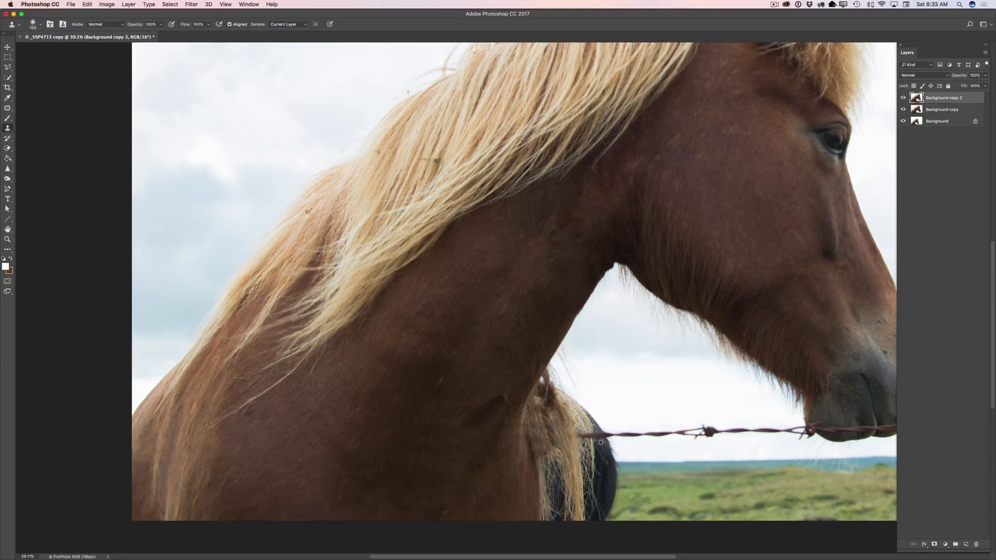
{"action": "mouse_move", "coordinate": [577, 426]}
{"action": "left_mouse_down"}
{"action": "mouse_move", "coordinate": [591, 438]}
{"action": "mouse_move", "coordinate": [570, 433]}
{"action": "mouse_move", "coordinate": [587, 433]}
{"action": "left_mouse_up"}
{"action": "right_click", "coordinate": [636, 366]}
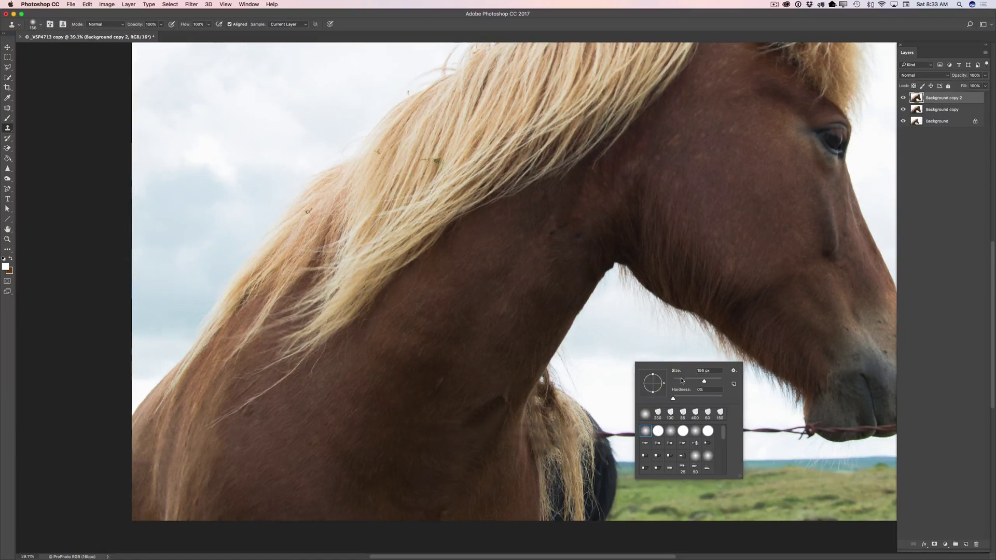
{"action": "key", "text": "Return"}
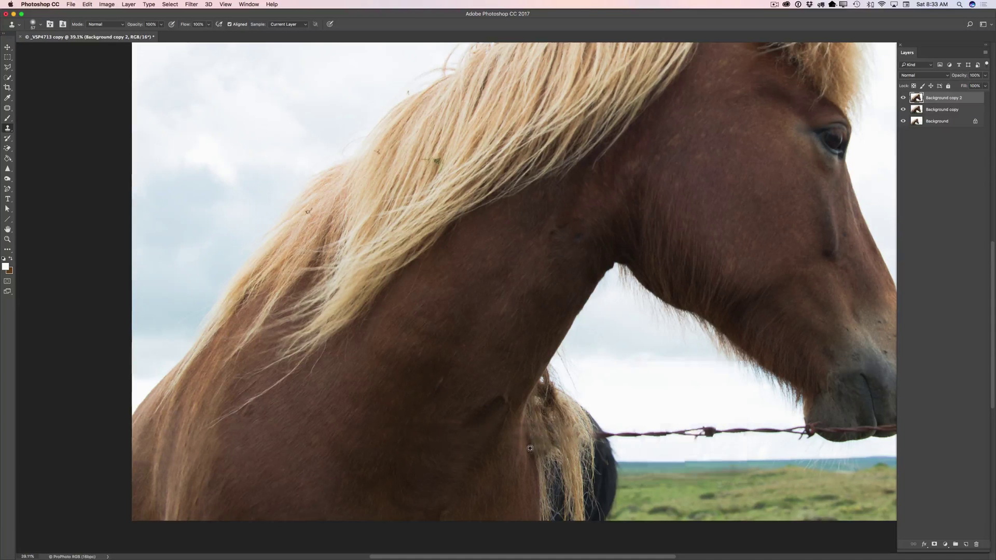
{"action": "left_click_drag", "start_coordinate": [528, 438], "coordinate": [532, 442]}
{"action": "left_click", "coordinate": [543, 451], "text": "alt"}
{"action": "left_click_drag", "start_coordinate": [519, 427], "coordinate": [531, 483]}
{"action": "left_click", "coordinate": [524, 423]}
{"action": "left_click_drag", "start_coordinate": [598, 438], "coordinate": [602, 444]}
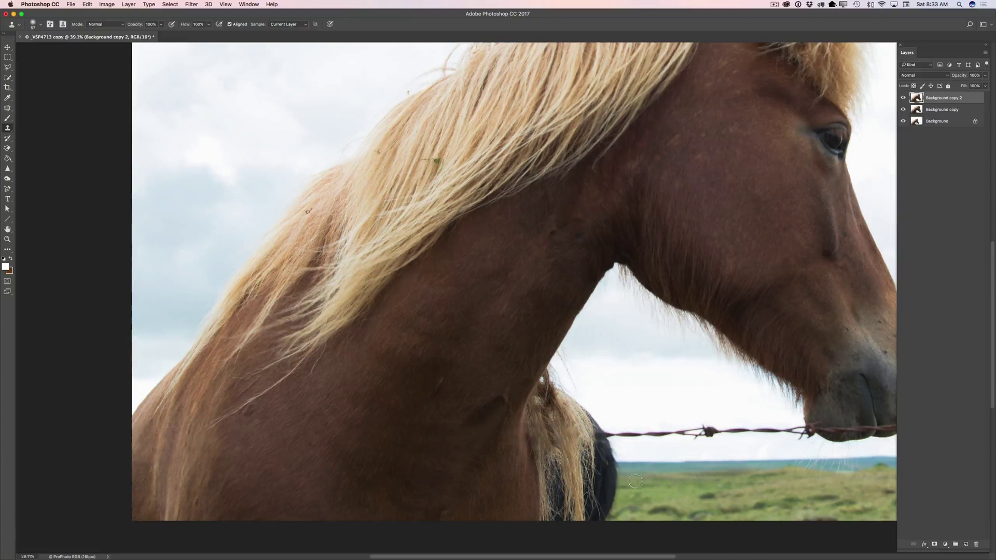
Clone sky over the wire and barb between the dark rump and the horse's muzzle using a 91 px brush.
{"action": "right_click", "coordinate": [664, 406]}
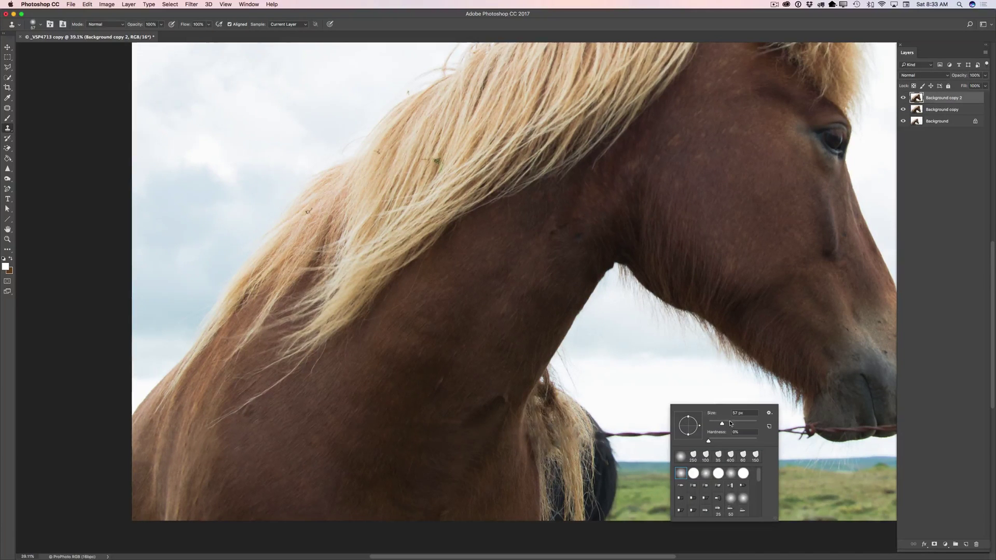
{"action": "left_click", "coordinate": [729, 422]}
{"action": "left_click", "coordinate": [652, 410], "text": "alt"}
{"action": "mouse_move", "coordinate": [658, 437]}
{"action": "left_mouse_down"}
{"action": "mouse_move", "coordinate": [624, 436]}
{"action": "mouse_move", "coordinate": [691, 426]}
{"action": "mouse_move", "coordinate": [669, 429]}
{"action": "left_mouse_up"}
{"action": "left_click", "coordinate": [682, 404], "text": "alt"}
{"action": "left_click", "coordinate": [714, 407], "text": "alt"}
{"action": "left_click_drag", "start_coordinate": [730, 436], "coordinate": [687, 438]}
{"action": "left_click", "coordinate": [745, 415], "text": "alt"}
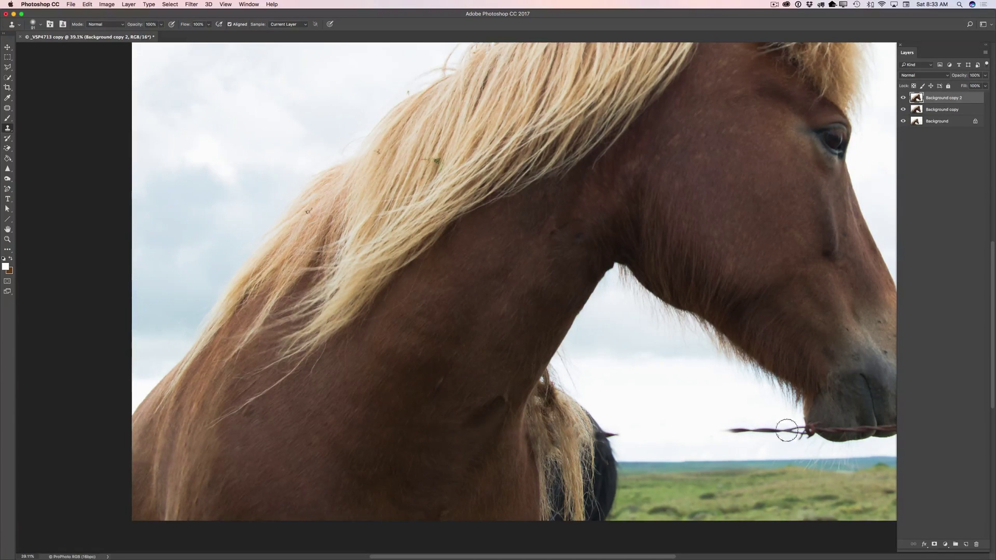
{"action": "left_click_drag", "start_coordinate": [794, 430], "coordinate": [749, 429]}
{"action": "left_click_drag", "start_coordinate": [616, 434], "coordinate": [618, 434]}
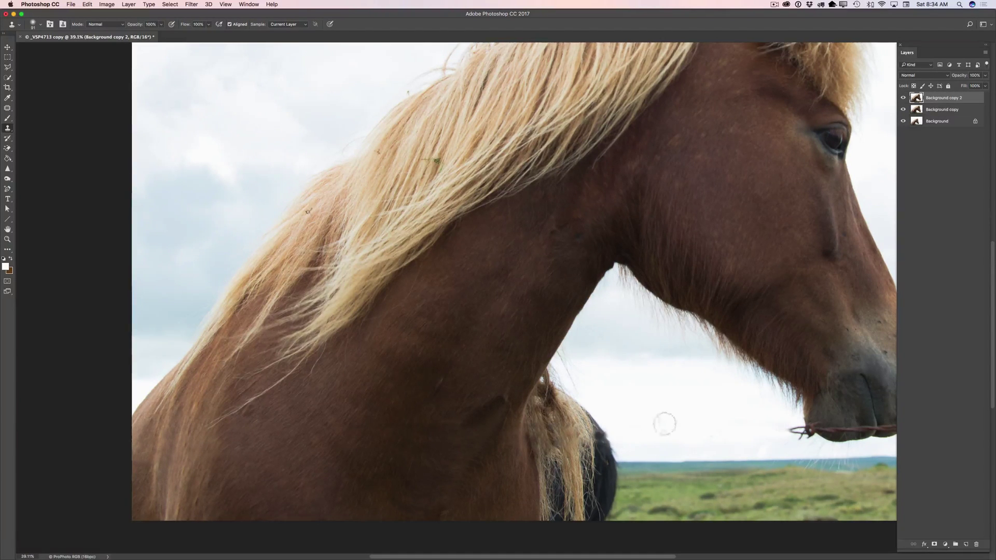
Reduce the brush to 43 px and clone sky over the wire traces at the dark rump's edge and behind the chin.
{"action": "right_click", "coordinate": [693, 399]}
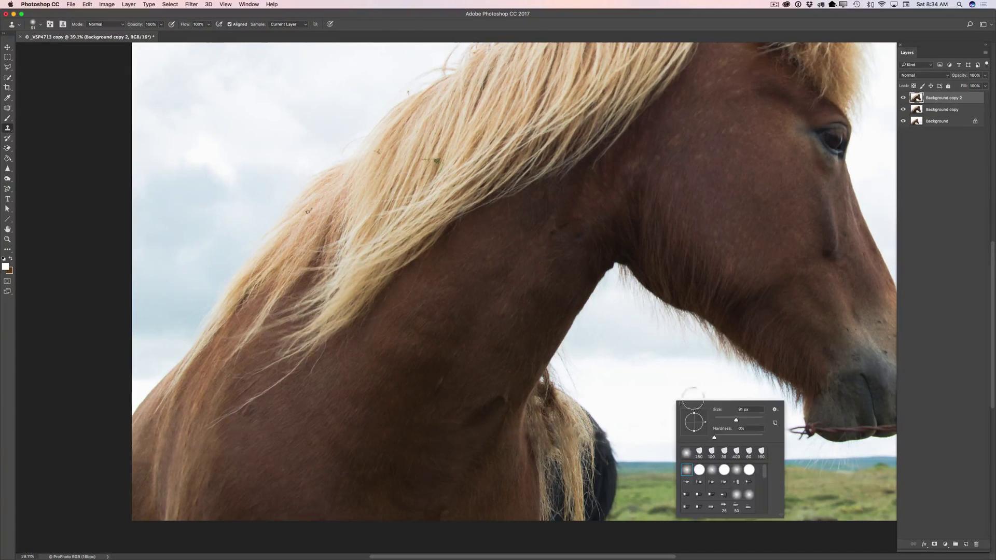
{"action": "left_click", "coordinate": [616, 429]}
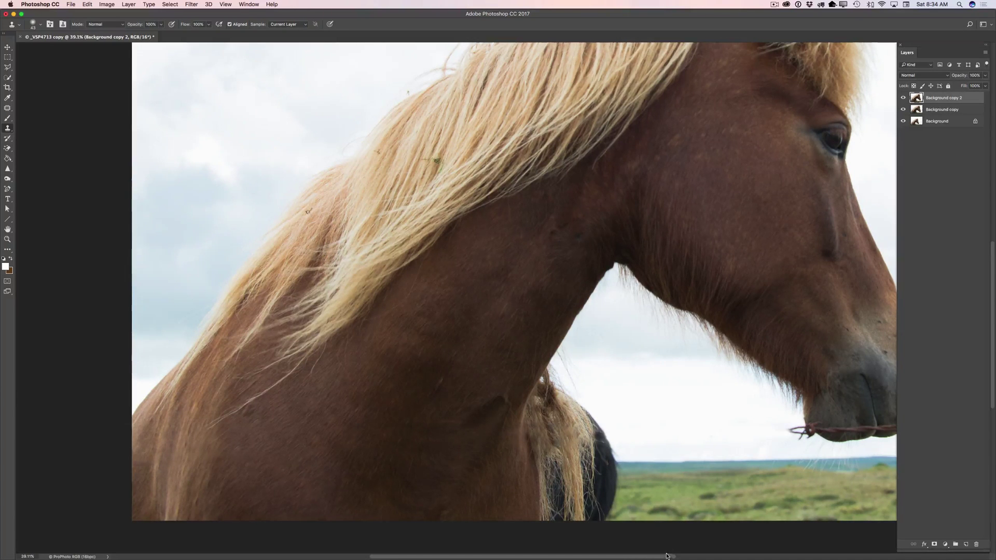
{"action": "left_click_drag", "start_coordinate": [667, 556], "coordinate": [710, 556]}
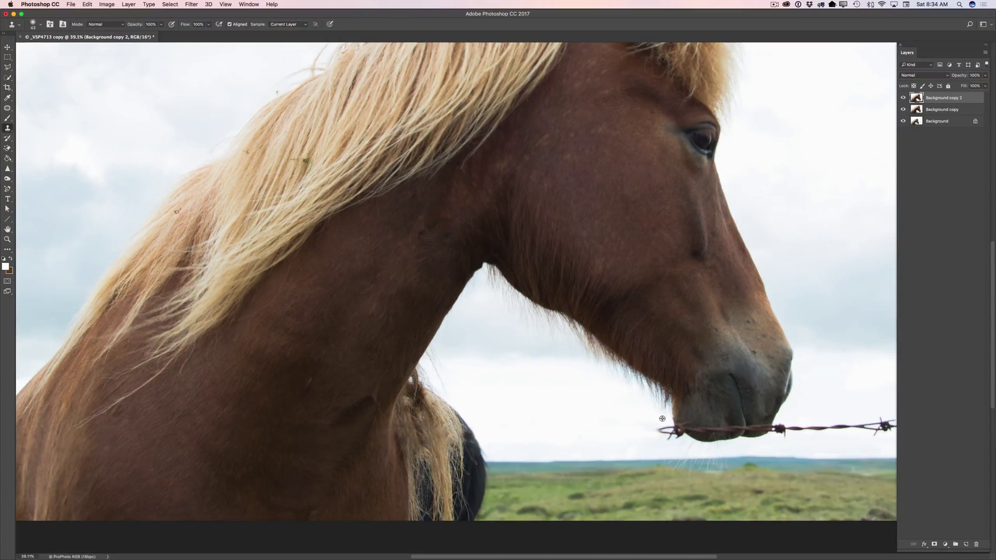
{"action": "left_click_drag", "start_coordinate": [670, 430], "coordinate": [668, 440]}
{"action": "left_click_drag", "start_coordinate": [676, 437], "coordinate": [679, 433]}
Clone sky over the wire from the photo's right edge back to the front of the muzzle with a larger brush.
{"action": "left_click_drag", "start_coordinate": [657, 558], "coordinate": [719, 557]}
{"action": "right_click", "coordinate": [682, 395]}
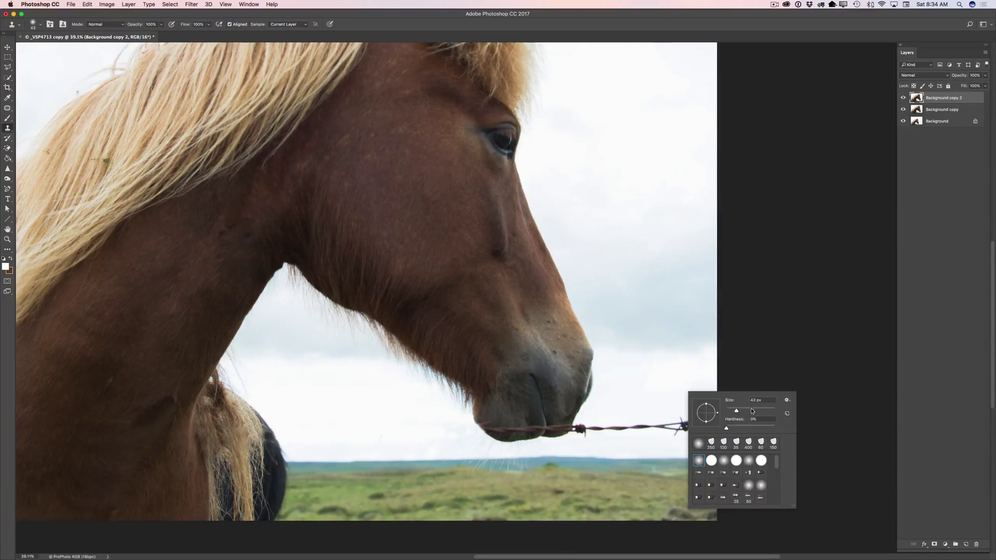
{"action": "left_click", "coordinate": [665, 395], "text": "alt"}
{"action": "left_click_drag", "start_coordinate": [663, 425], "coordinate": [694, 424]}
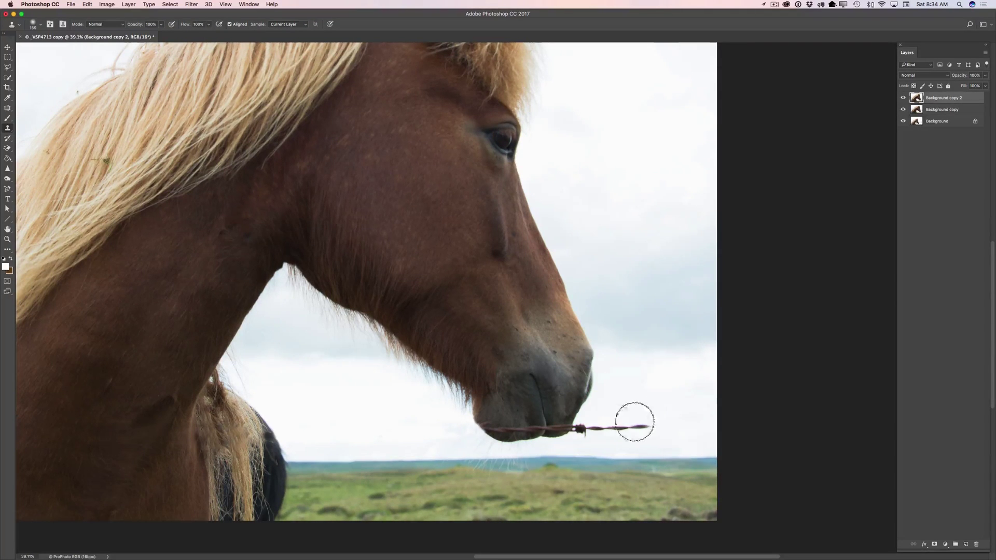
{"action": "mouse_move", "coordinate": [604, 426]}
{"action": "left_mouse_down"}
{"action": "mouse_move", "coordinate": [595, 428]}
{"action": "mouse_move", "coordinate": [649, 422]}
{"action": "mouse_move", "coordinate": [622, 418]}
{"action": "mouse_move", "coordinate": [586, 433]}
{"action": "mouse_move", "coordinate": [611, 422]}
{"action": "left_mouse_up"}
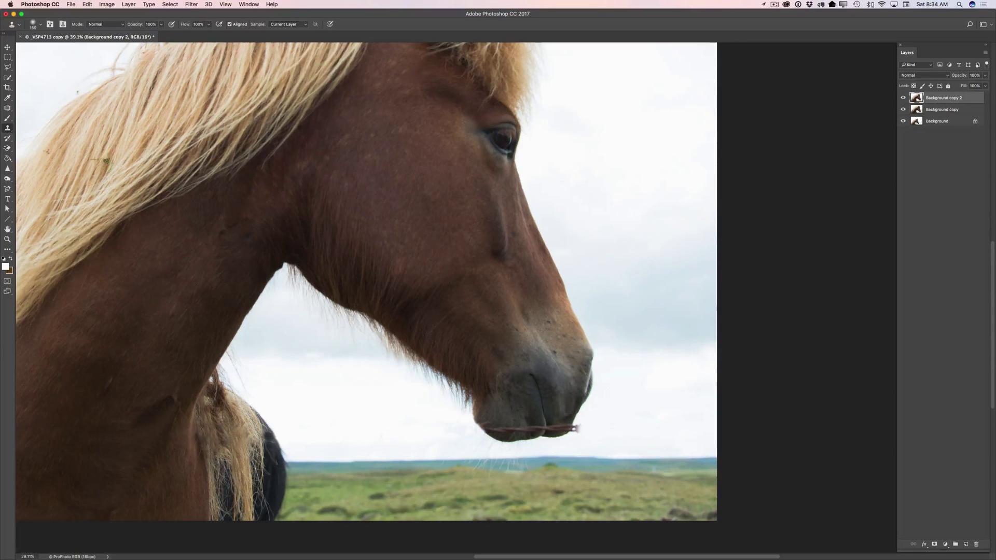
Clone sky over the wire end sticking out in front of the muzzle using a 43 px brush.
{"action": "left_click", "coordinate": [8, 239]}
{"action": "left_click", "coordinate": [561, 413]}
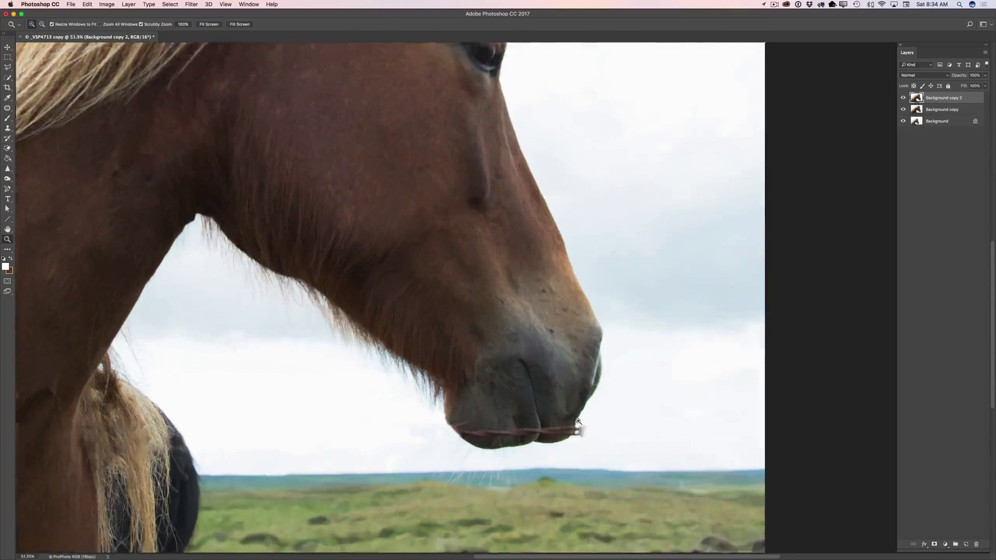
{"action": "left_click", "coordinate": [8, 128]}
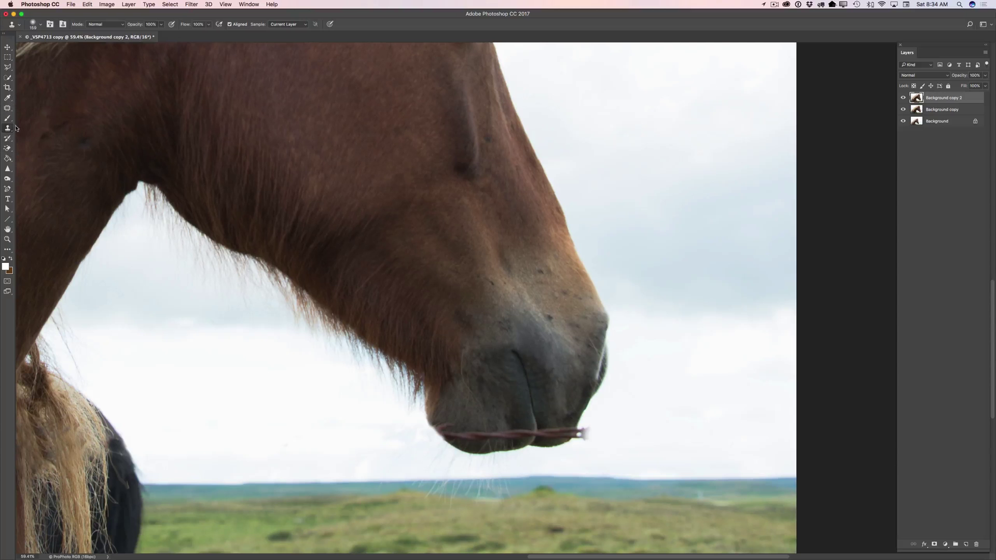
{"action": "right_click", "coordinate": [695, 297]}
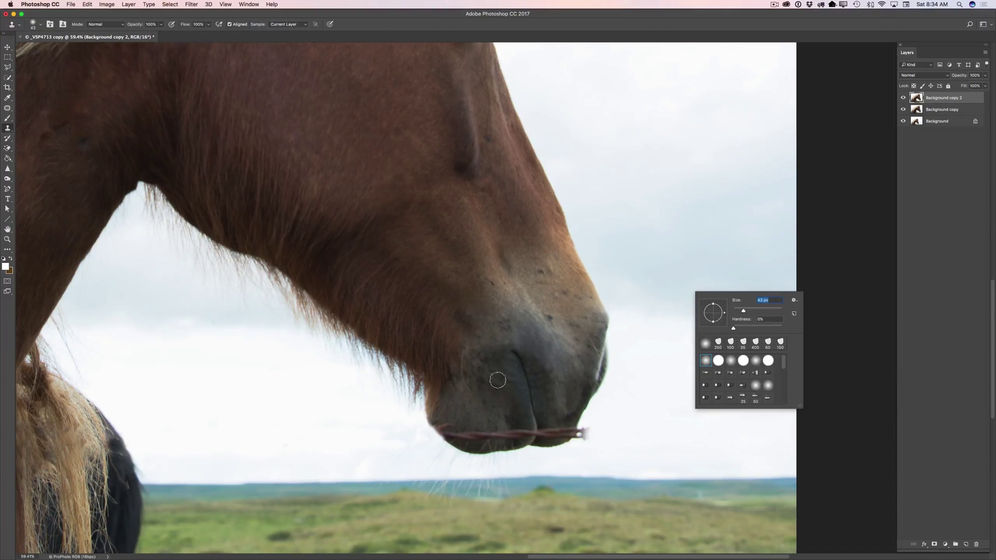
{"action": "left_click", "coordinate": [589, 421], "text": "alt"}
{"action": "left_click_drag", "start_coordinate": [584, 434], "coordinate": [579, 442]}
{"action": "left_click", "coordinate": [578, 457], "text": "alt"}
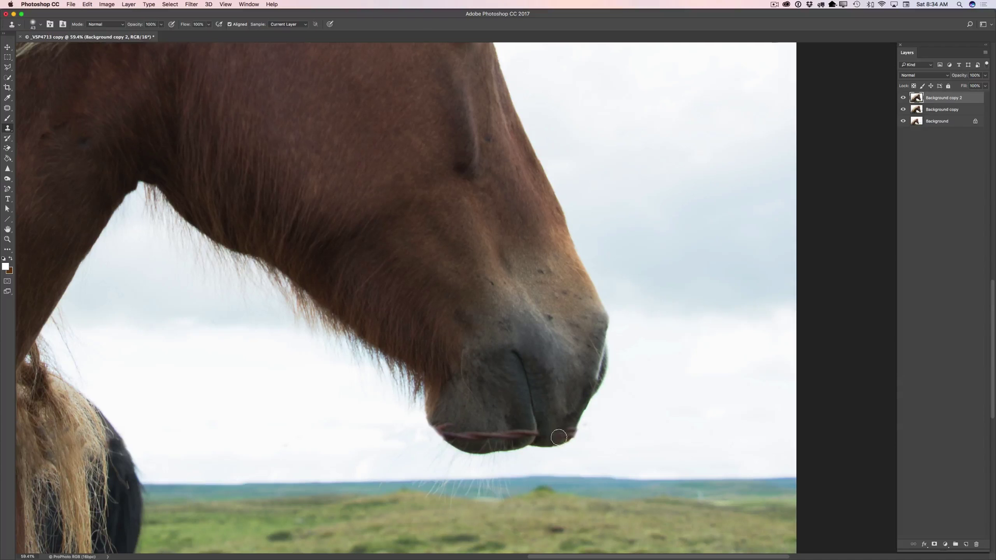
Clone nearby skin over the wire on the front lip and clean the lip's outer edge.
{"action": "left_click_drag", "start_coordinate": [558, 437], "coordinate": [567, 426]}
{"action": "left_click", "coordinate": [576, 438], "text": "alt"}
{"action": "left_click_drag", "start_coordinate": [577, 437], "coordinate": [578, 434]}
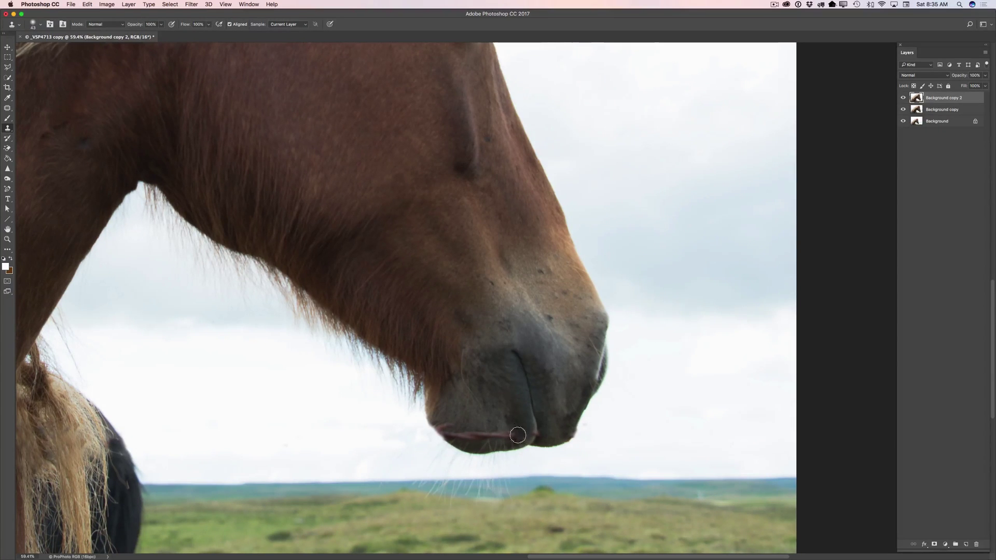
Enlarge the brush and clone muzzle skin sampled just above the wire over its stretch from the mouth crease to the chin.
{"action": "right_click", "coordinate": [509, 402]}
{"action": "left_click", "coordinate": [502, 416], "text": "alt"}
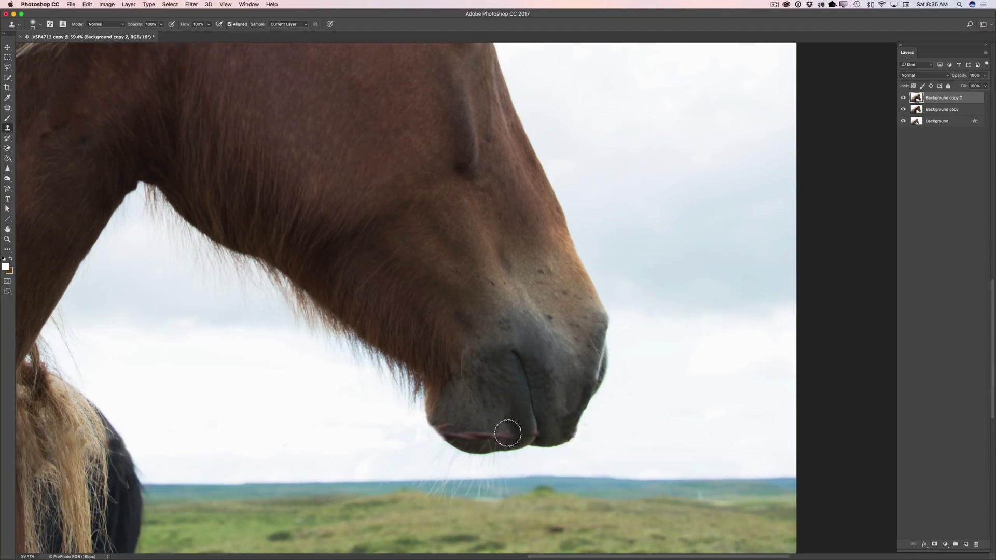
{"action": "left_click_drag", "start_coordinate": [506, 435], "coordinate": [448, 428]}
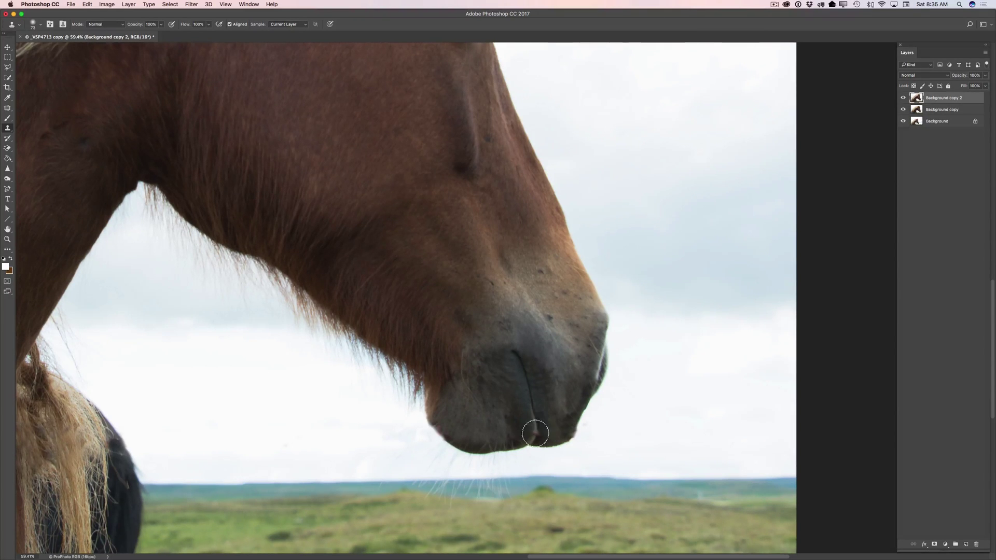
Clean up the reddish wire remnant at the mouth crease with a 43 px brush, and refine the lip with a smaller one.
{"action": "right_click", "coordinate": [556, 407]}
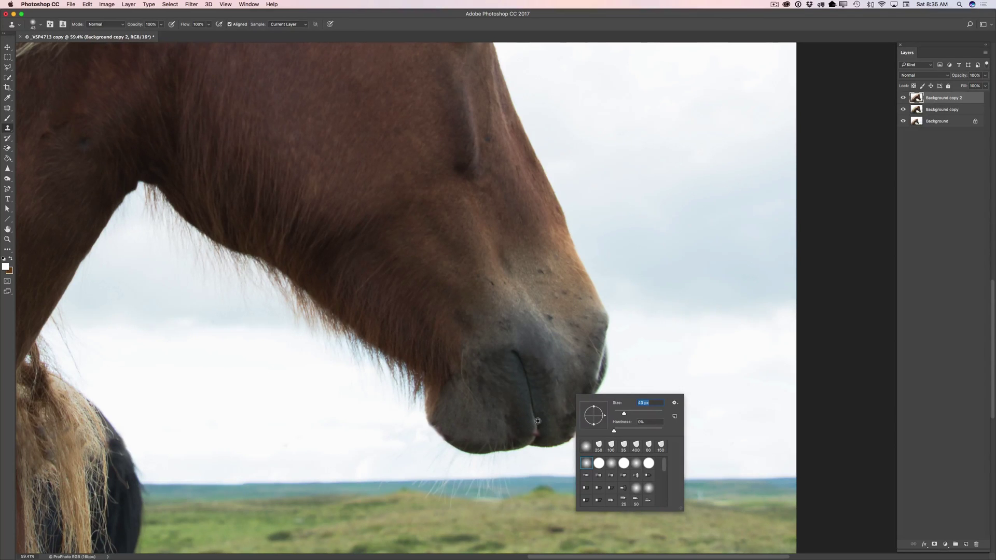
{"action": "key", "text": "Return"}
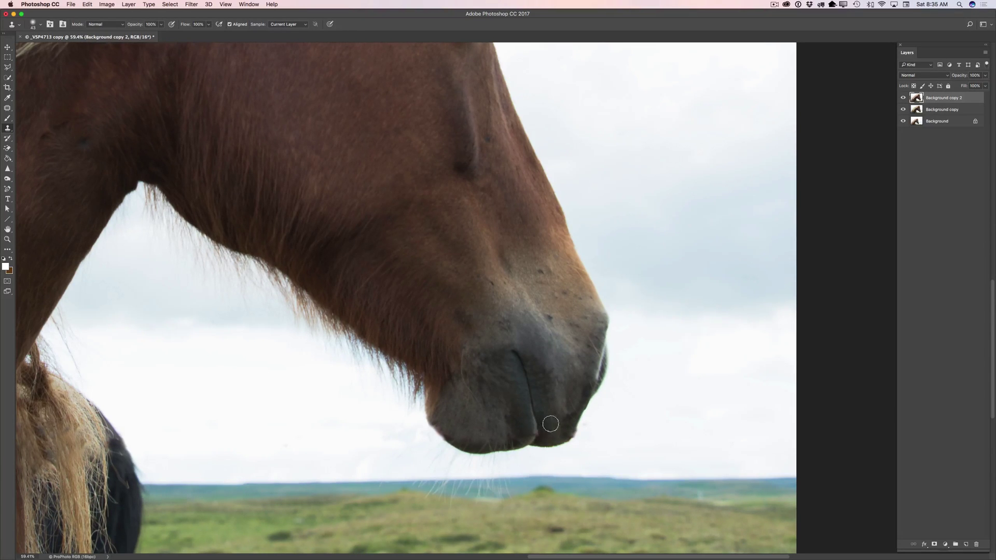
{"action": "right_click", "coordinate": [567, 400]}
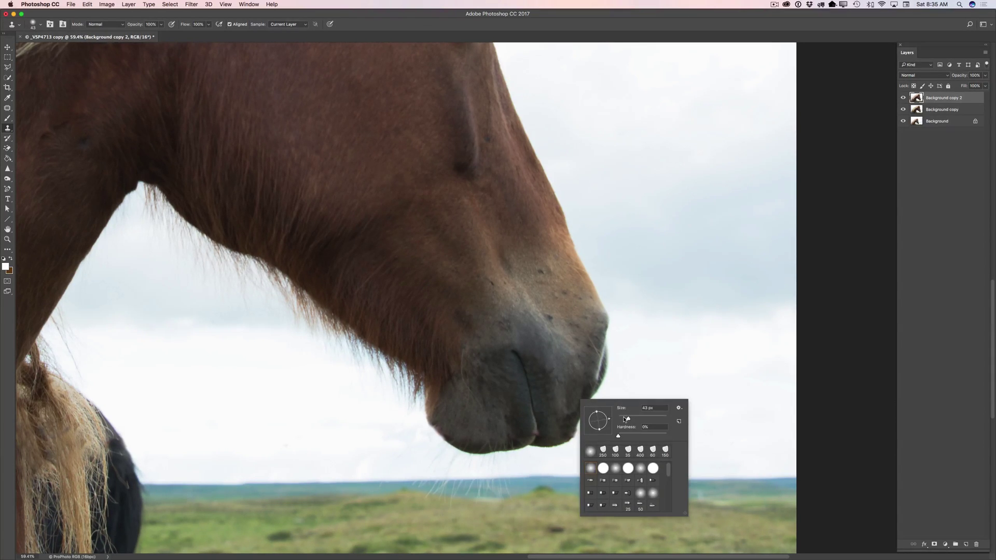
{"action": "key", "text": "Return"}
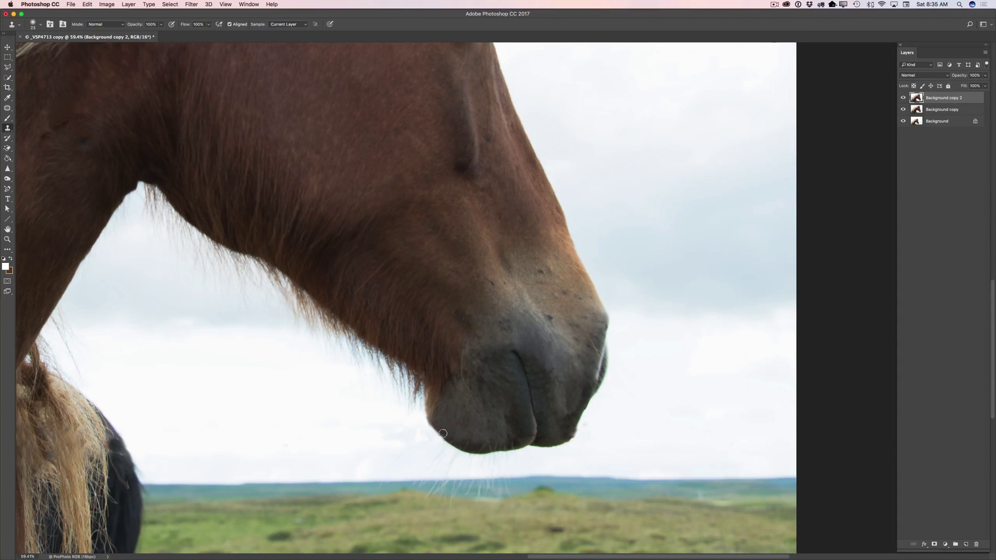
Resize the brush and clone sky over the leftover traces just behind the chin.
{"action": "right_click", "coordinate": [373, 410]}
{"action": "mouse_move", "coordinate": [435, 417]}
{"action": "left_mouse_down"}
{"action": "mouse_move", "coordinate": [445, 418]}
{"action": "mouse_move", "coordinate": [404, 431]}
{"action": "mouse_move", "coordinate": [412, 432]}
{"action": "left_mouse_up"}
{"action": "left_click", "coordinate": [341, 408], "text": "alt"}
Compare the whole retouched photo with the original by hiding both copy layers and showing Background copy 2 again.
{"action": "left_click", "coordinate": [7, 240]}
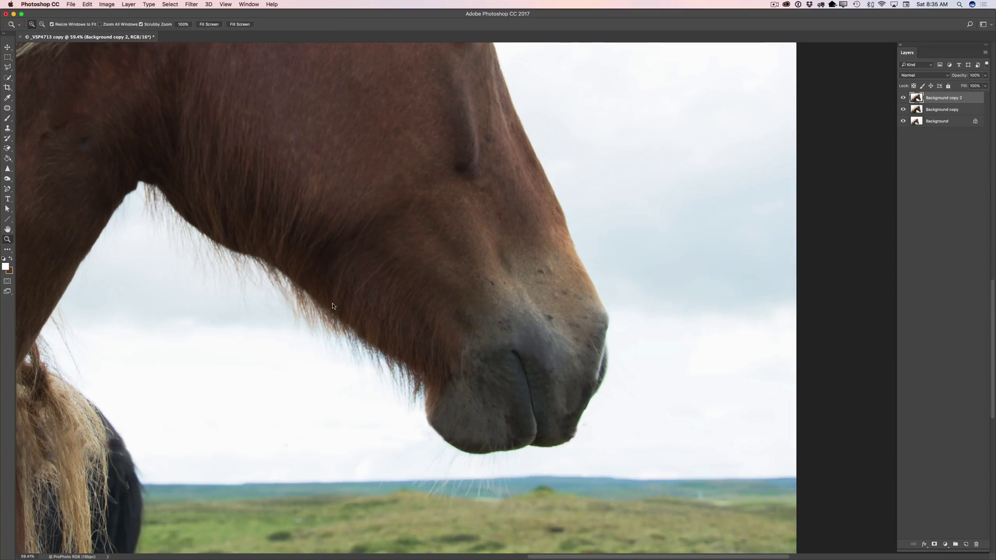
{"action": "left_click_drag", "start_coordinate": [396, 323], "coordinate": [371, 320]}
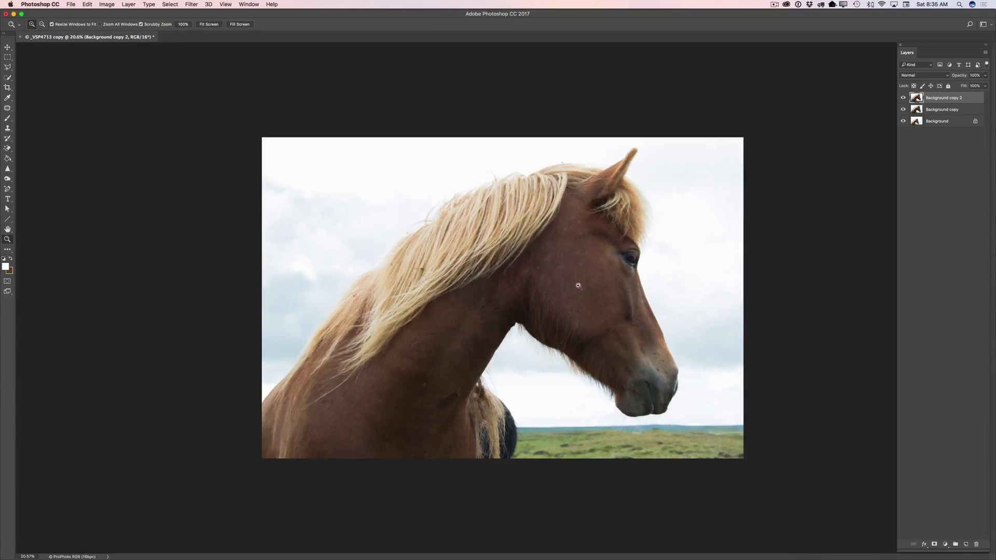
{"action": "left_click", "coordinate": [903, 99]}
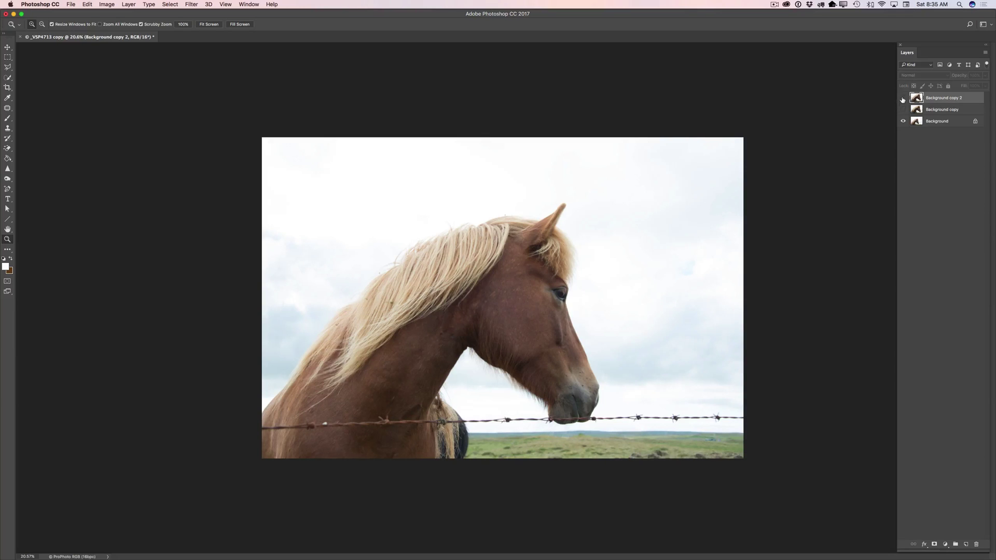
{"action": "left_click", "coordinate": [903, 98]}
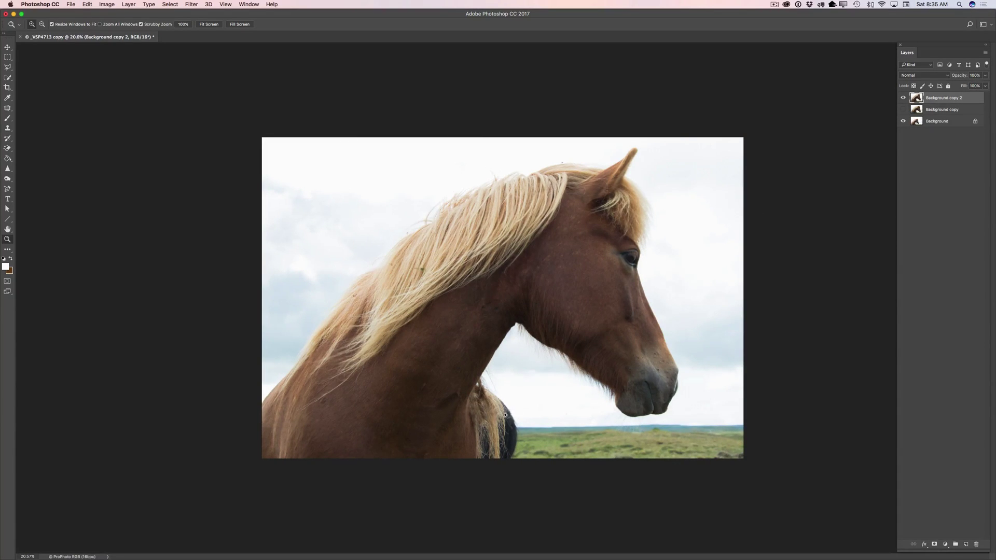
Clone fur and hair from several nearby samples over the blurred transition between the chest and the light hair behind it.
{"action": "left_click_drag", "start_coordinate": [485, 421], "coordinate": [485, 422]}
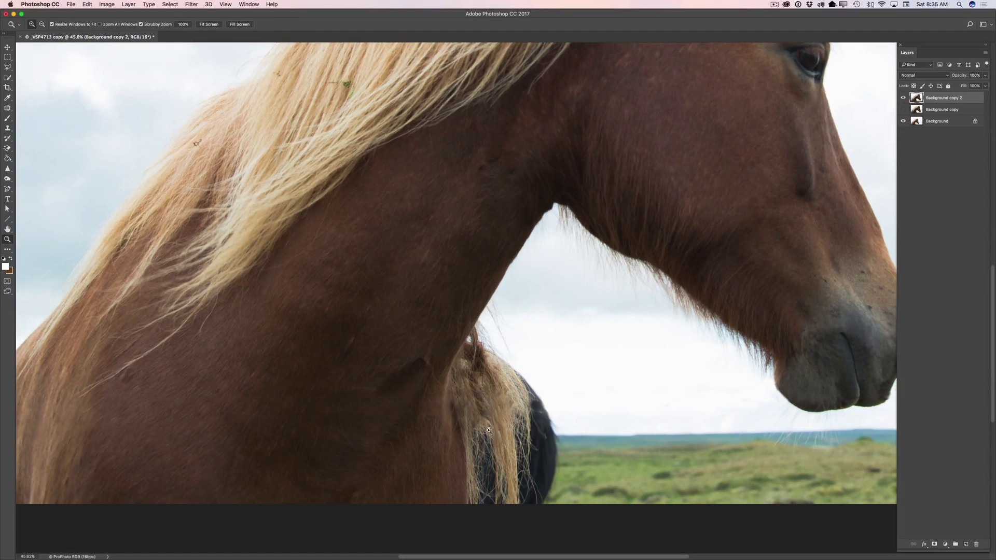
{"action": "left_click", "coordinate": [494, 428]}
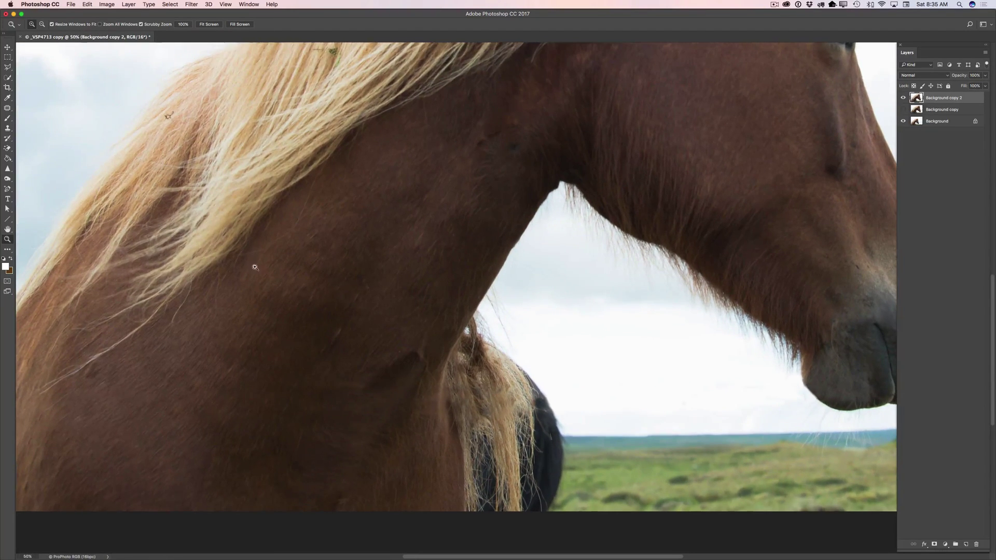
{"action": "left_click", "coordinate": [10, 129]}
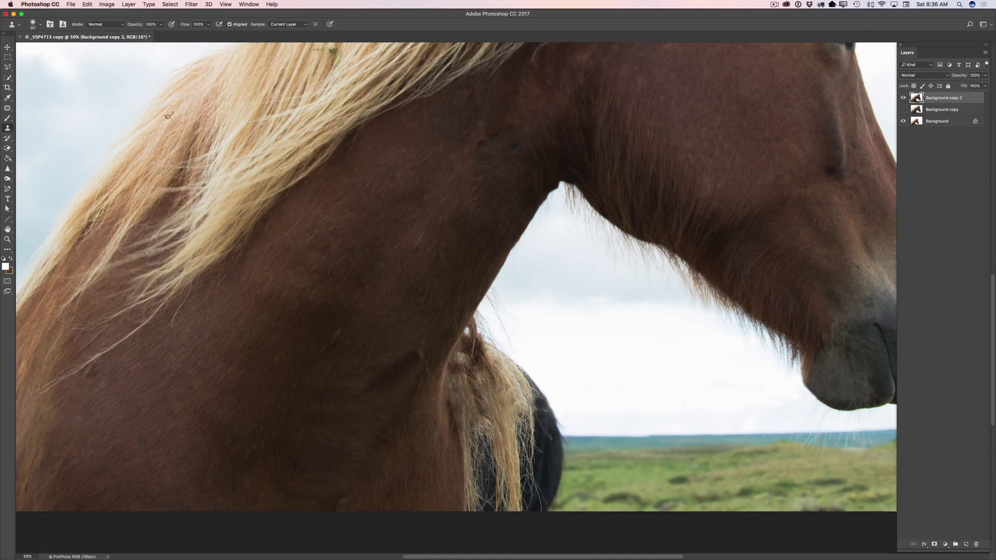
{"action": "left_click", "coordinate": [452, 397], "text": "alt"}
{"action": "left_click", "coordinate": [456, 408]}
{"action": "left_click", "coordinate": [454, 425], "text": "alt"}
{"action": "left_click_drag", "start_coordinate": [452, 415], "coordinate": [449, 403]}
{"action": "left_click", "coordinate": [457, 432], "text": "alt"}
{"action": "left_click_drag", "start_coordinate": [449, 411], "coordinate": [451, 409]}
{"action": "left_click_drag", "start_coordinate": [463, 403], "coordinate": [462, 401]}
{"action": "left_click", "coordinate": [461, 419], "text": "alt"}
{"action": "left_click", "coordinate": [460, 410]}
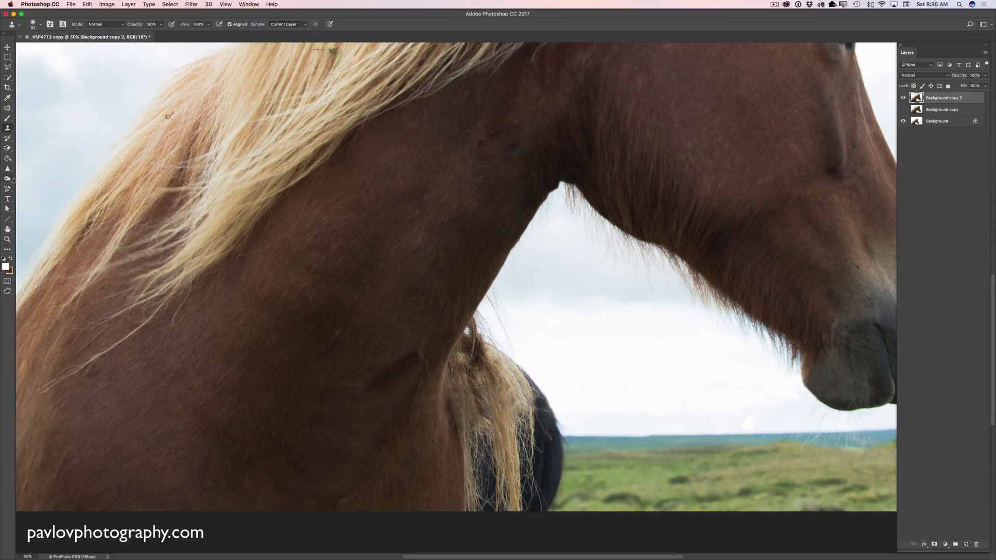
Clone neighbouring hair over the green burr in the middle of the mane and the twig on its lower part.
{"action": "left_click", "coordinate": [8, 229]}
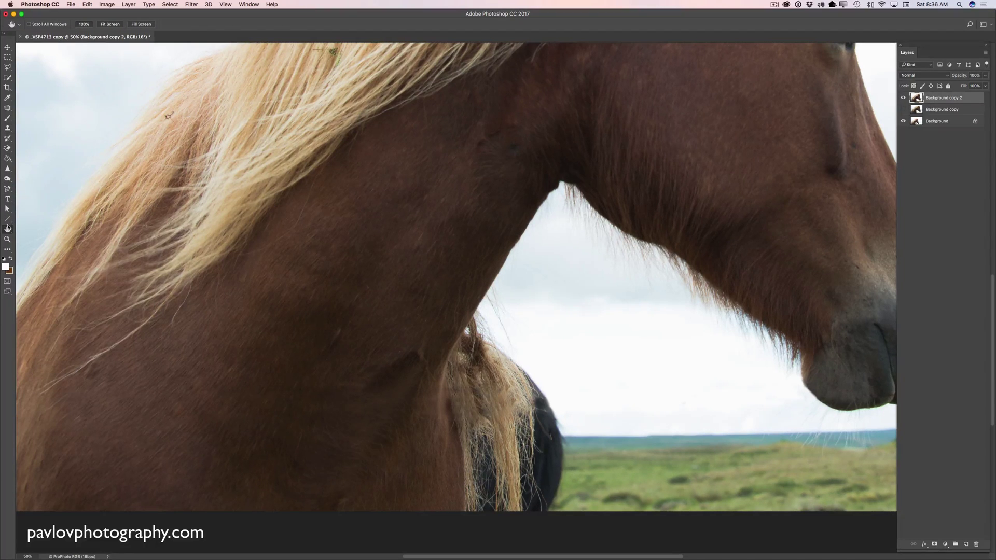
{"action": "left_click_drag", "start_coordinate": [272, 122], "coordinate": [181, 224]}
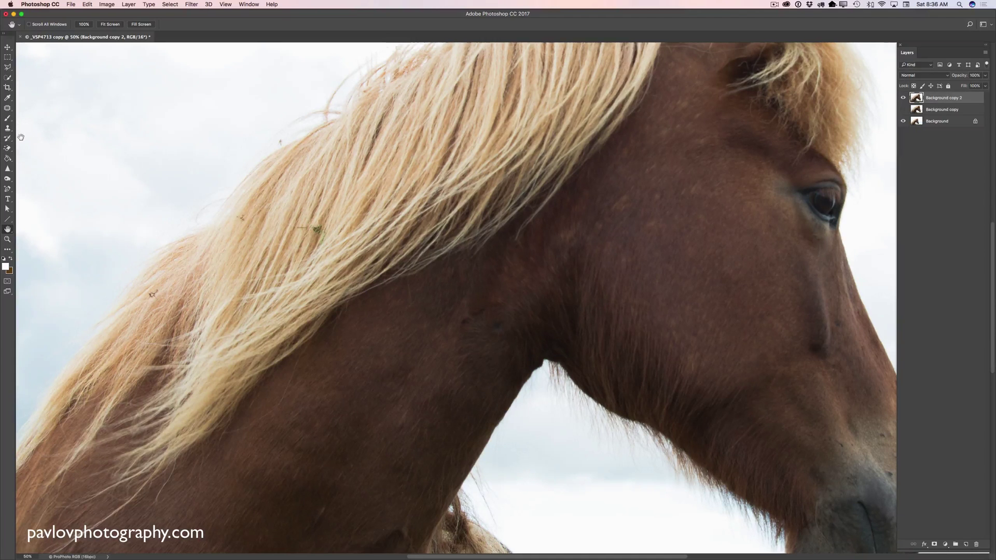
{"action": "left_click_drag", "start_coordinate": [6, 130], "coordinate": [41, 126]}
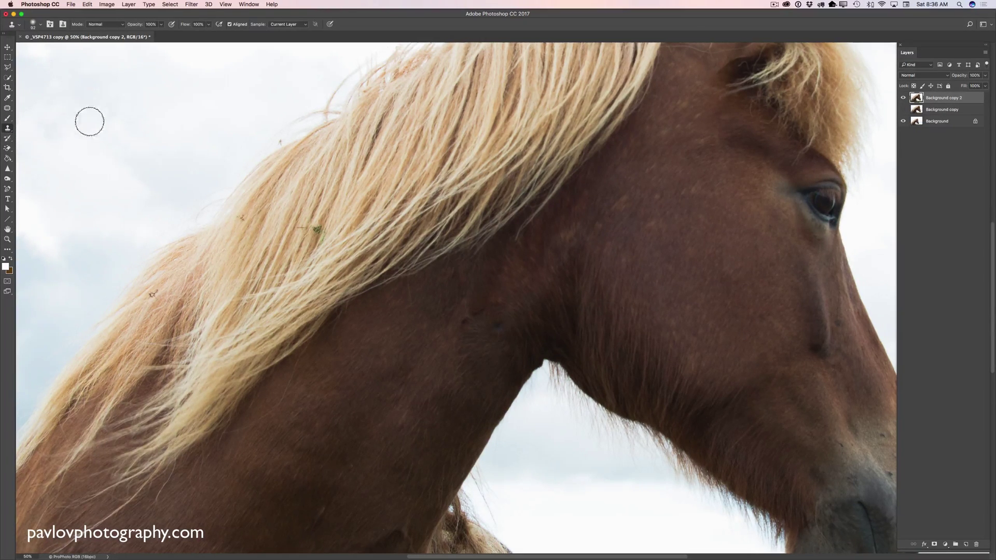
{"action": "left_click", "coordinate": [315, 243], "text": "alt"}
{"action": "left_click", "coordinate": [317, 229]}
{"action": "left_click", "coordinate": [162, 285], "text": "alt"}
{"action": "left_click", "coordinate": [151, 293]}
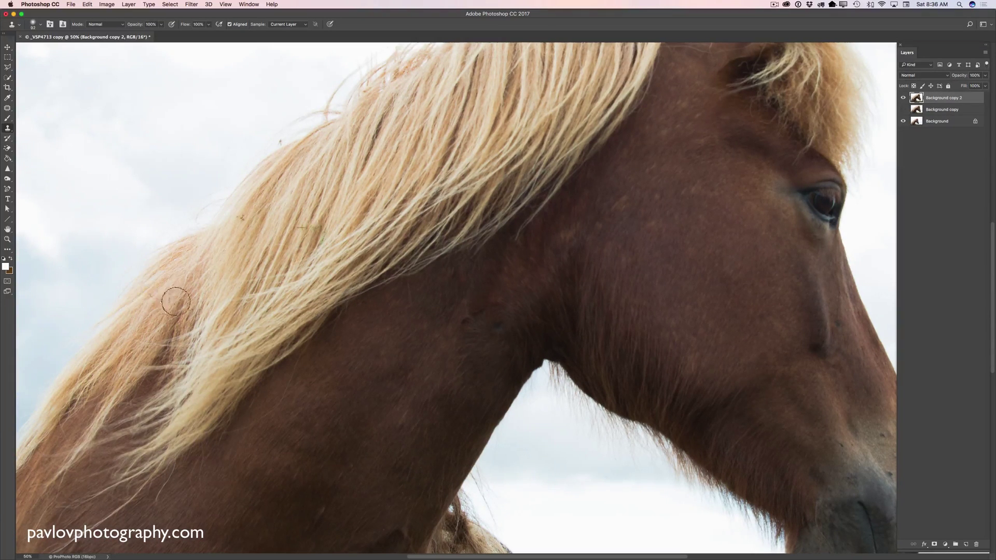
Clone away the small remaining specks and straw in the mane and the speck just outside its upper edge.
{"action": "left_click", "coordinate": [238, 225], "text": "alt"}
{"action": "left_click", "coordinate": [241, 216]}
{"action": "left_click", "coordinate": [304, 224], "text": "alt"}
{"action": "left_click", "coordinate": [298, 228]}
{"action": "left_click", "coordinate": [278, 142]}
Enlarge the Clone Stamp brush to touch up the fur on the lower neck, and step back the last stroke.
{"action": "left_click", "coordinate": [9, 239]}
{"action": "left_click_drag", "start_coordinate": [369, 266], "coordinate": [353, 266]}
{"action": "left_click_drag", "start_coordinate": [454, 437], "coordinate": [452, 449]}
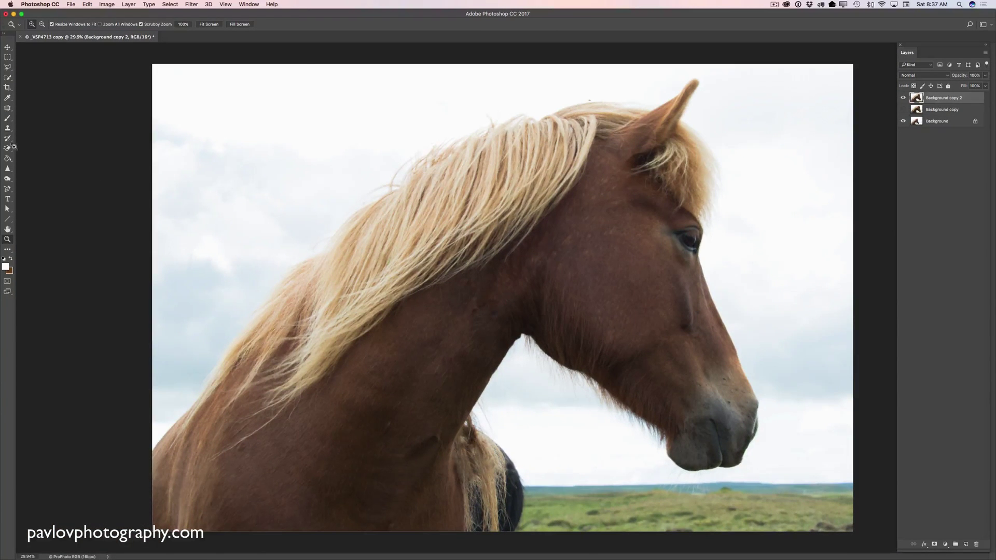
{"action": "left_click", "coordinate": [7, 128]}
{"action": "right_click", "coordinate": [496, 257]}
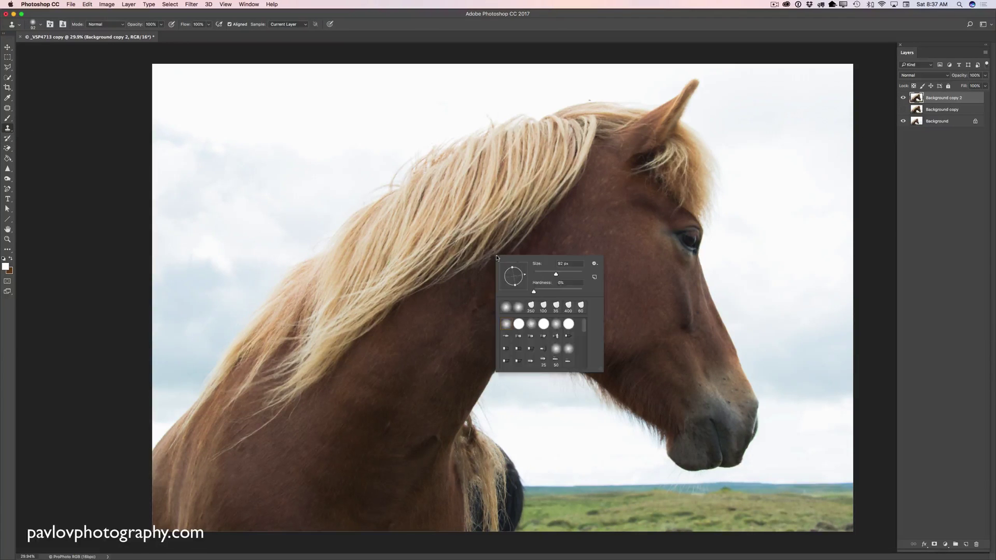
{"action": "left_click", "coordinate": [563, 273]}
{"action": "left_click", "coordinate": [395, 440]}
{"action": "right_click", "coordinate": [408, 403]}
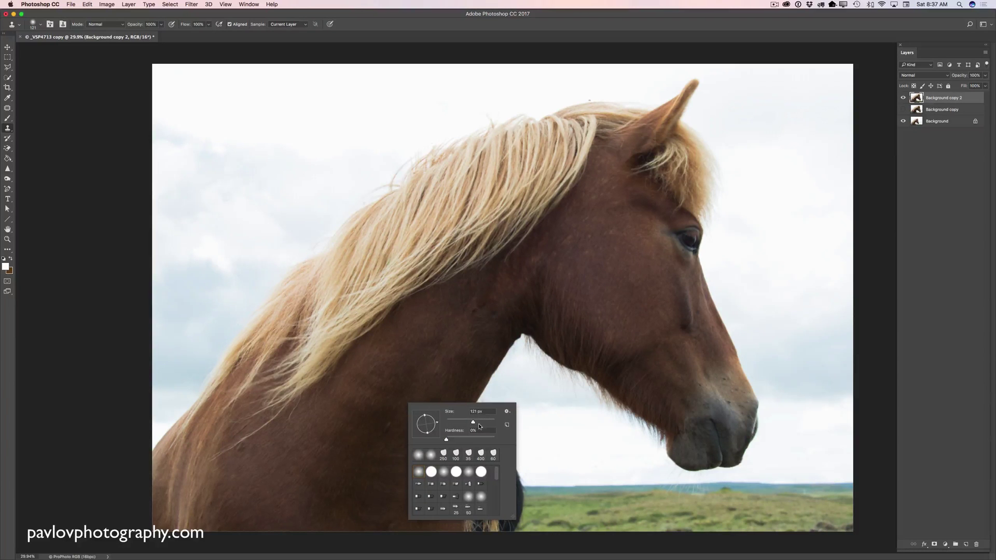
{"action": "left_click", "coordinate": [392, 445]}
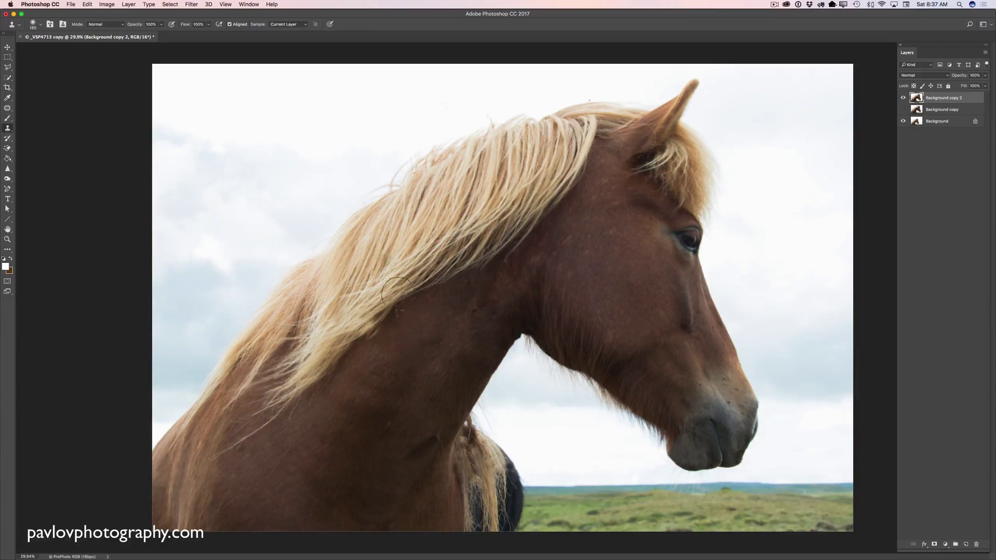
{"action": "left_click", "coordinate": [85, 6]}
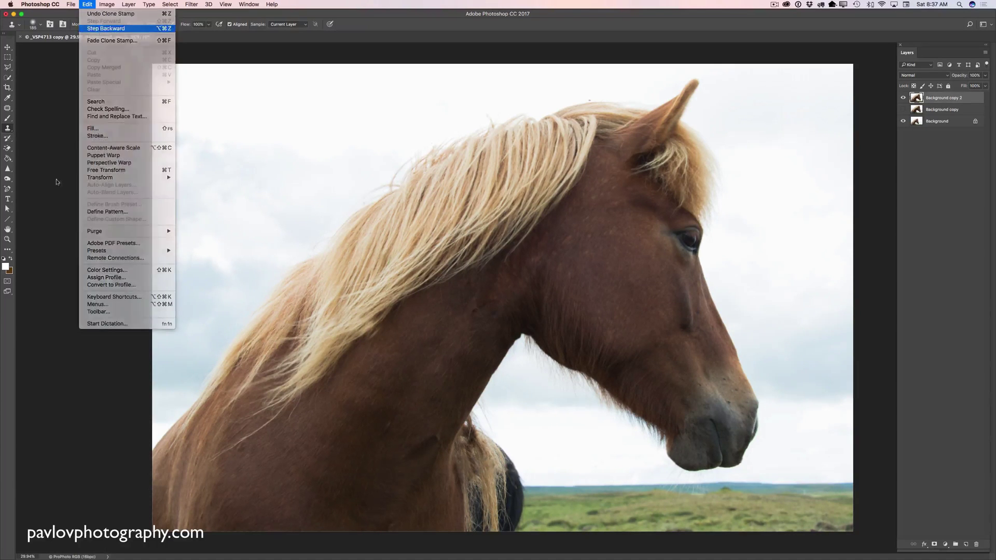
{"action": "left_click", "coordinate": [22, 252]}
Compare the finished retouch with the original photo by hiding and showing the Background copy 2 layer twice.
{"action": "left_click", "coordinate": [7, 239]}
{"action": "left_click_drag", "start_coordinate": [450, 256], "coordinate": [429, 255]}
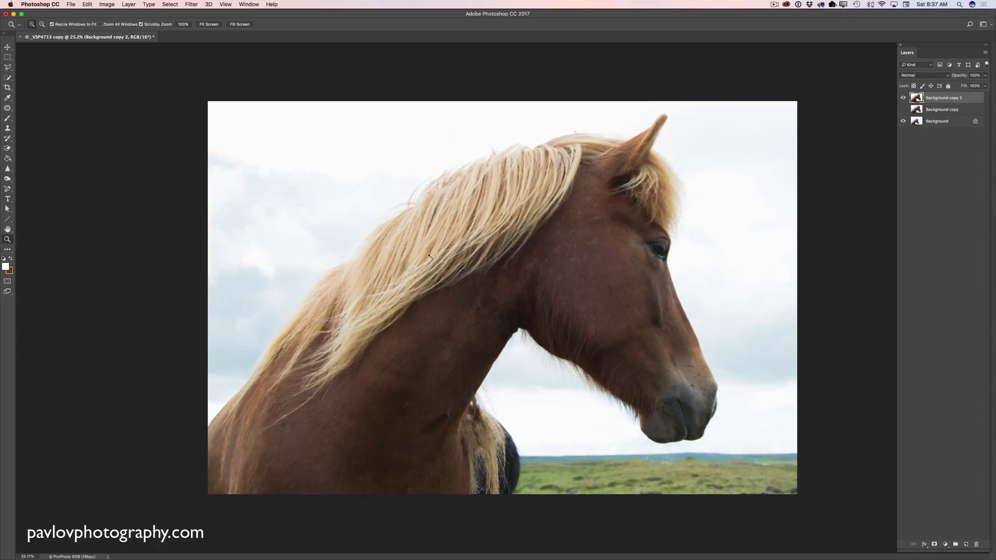
{"action": "left_click", "coordinate": [903, 99]}
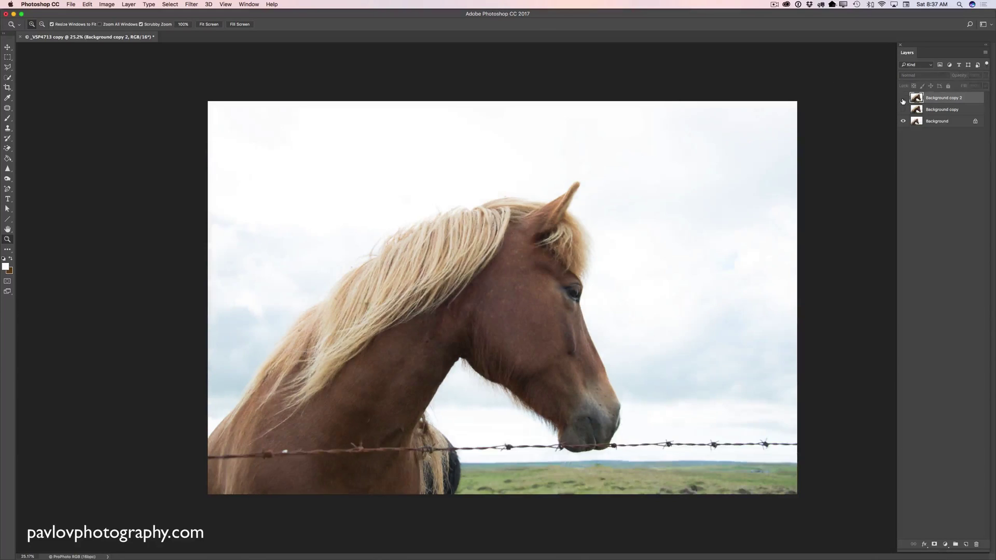
{"action": "left_click", "coordinate": [903, 97]}
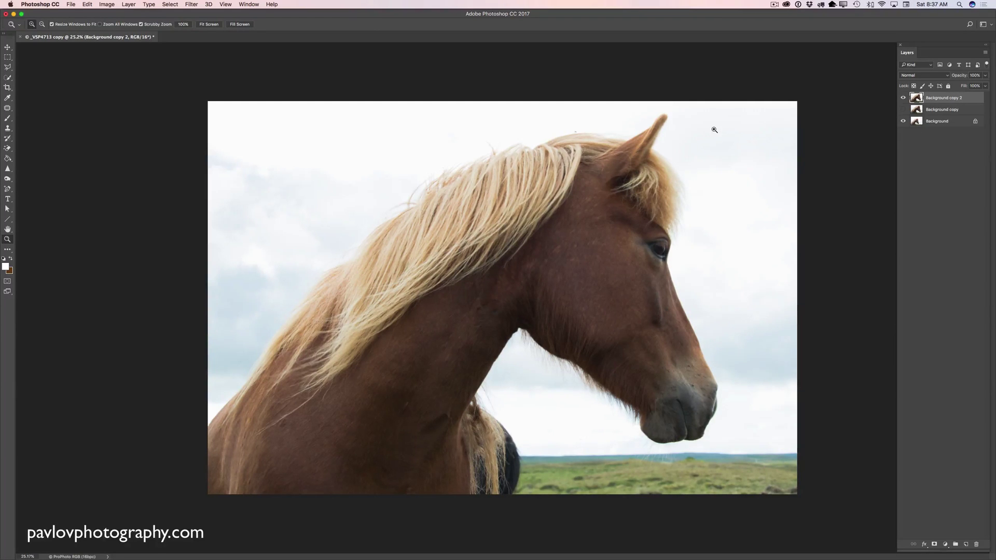
{"action": "left_click", "coordinate": [903, 98]}
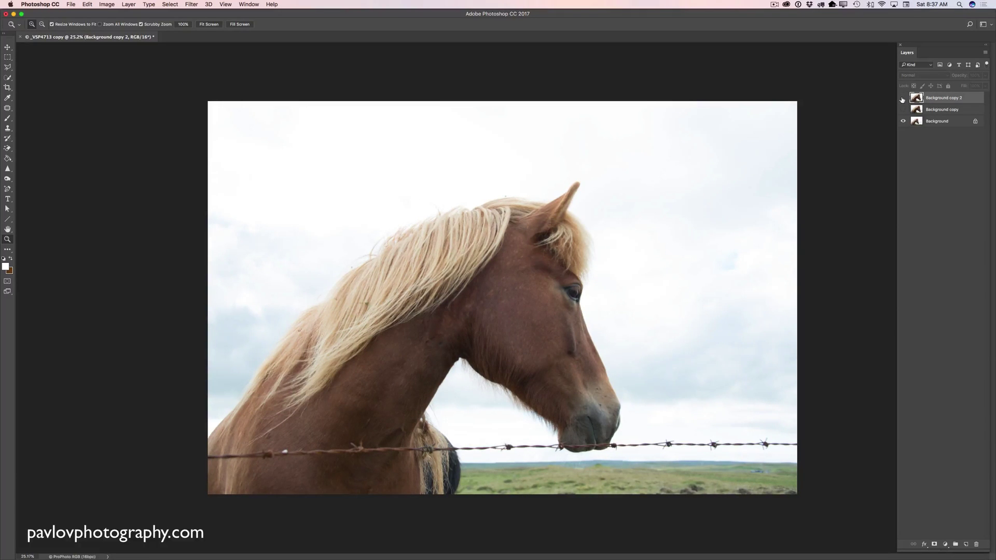
{"action": "left_click", "coordinate": [903, 98]}
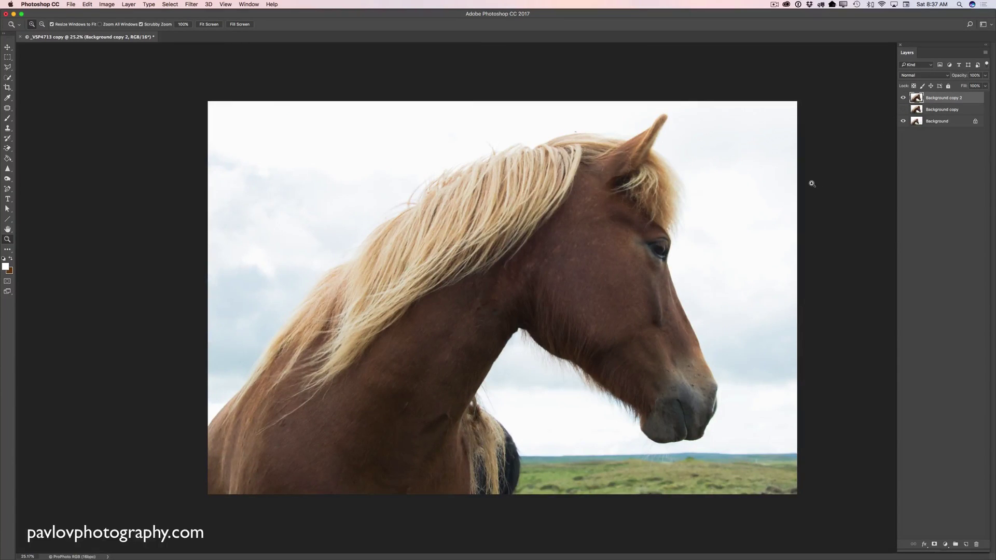